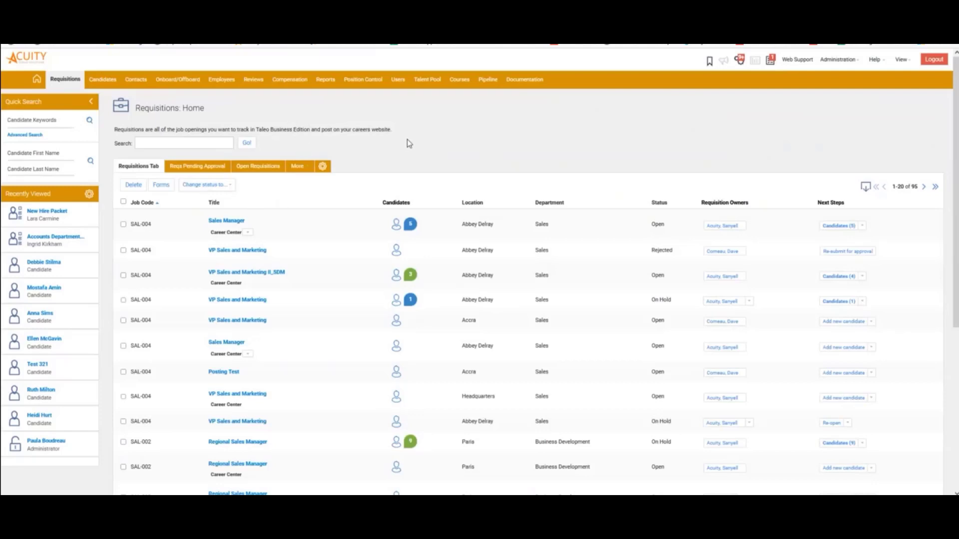
Step: Open the Requisitions Tab list view for editing from the Customize Recruit list views
mouse_move(850, 66)
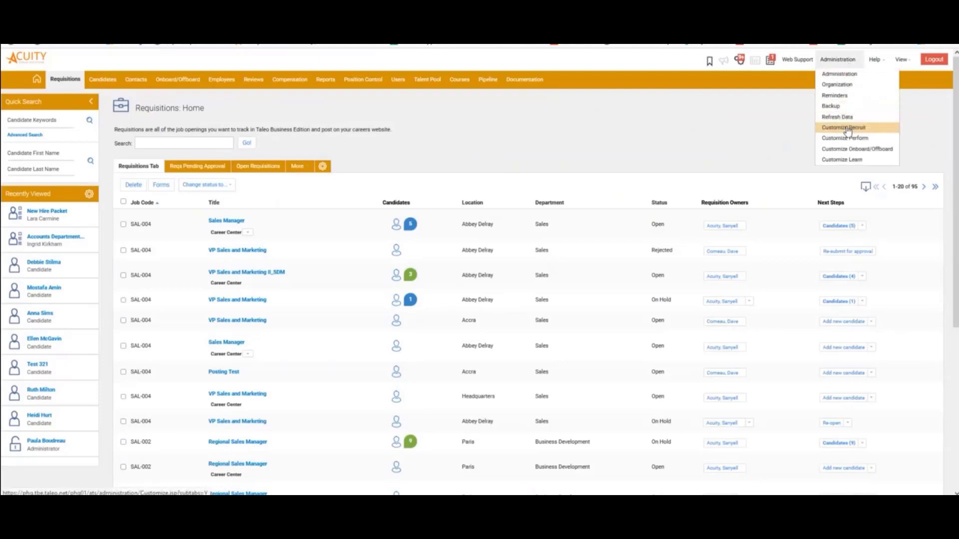
click(847, 130)
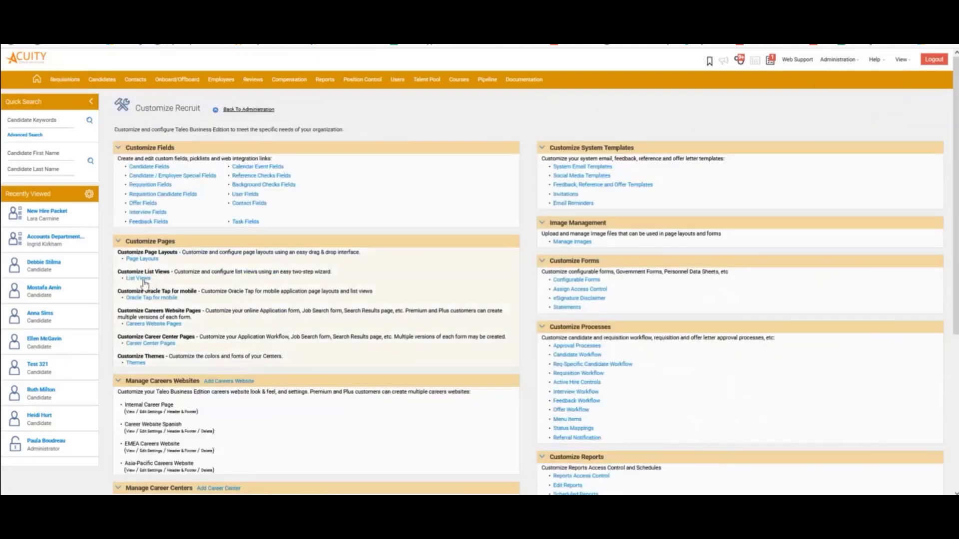
click(143, 281)
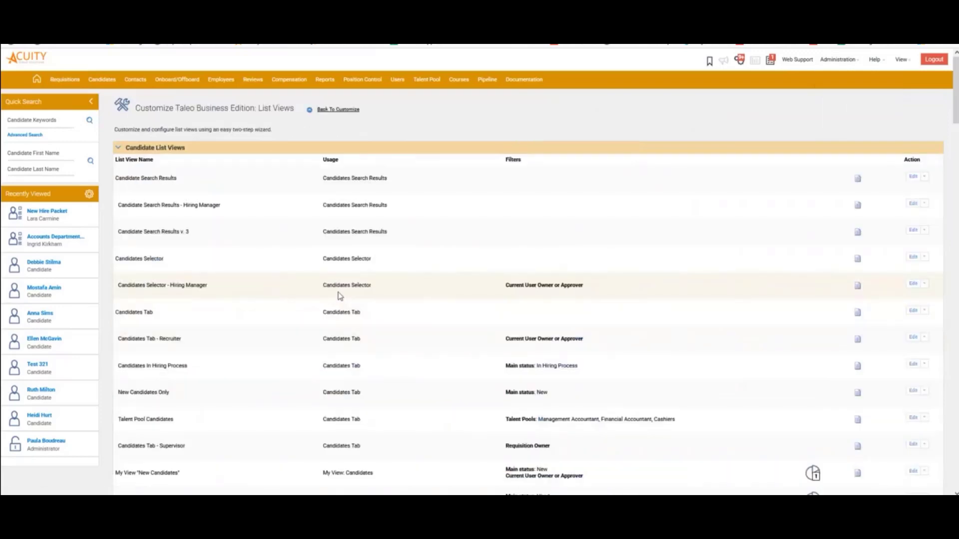
scroll(339, 295, down, 1)
scroll(339, 294, down, 15)
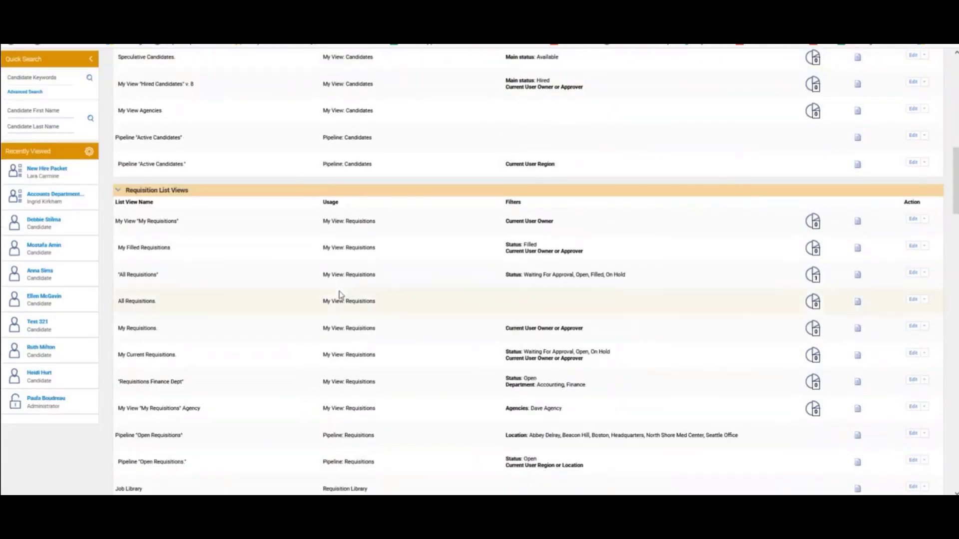
scroll(339, 295, down, 15)
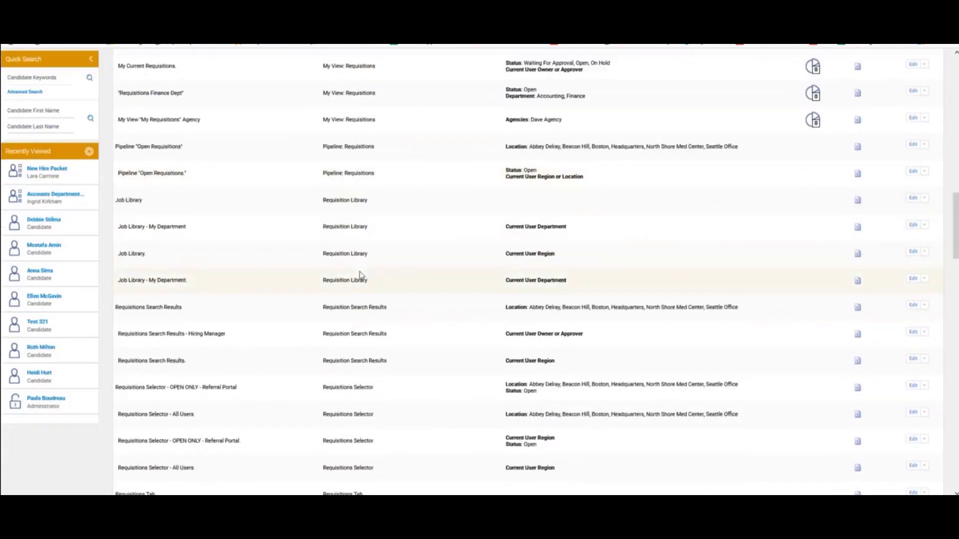
scroll(360, 274, down, 3)
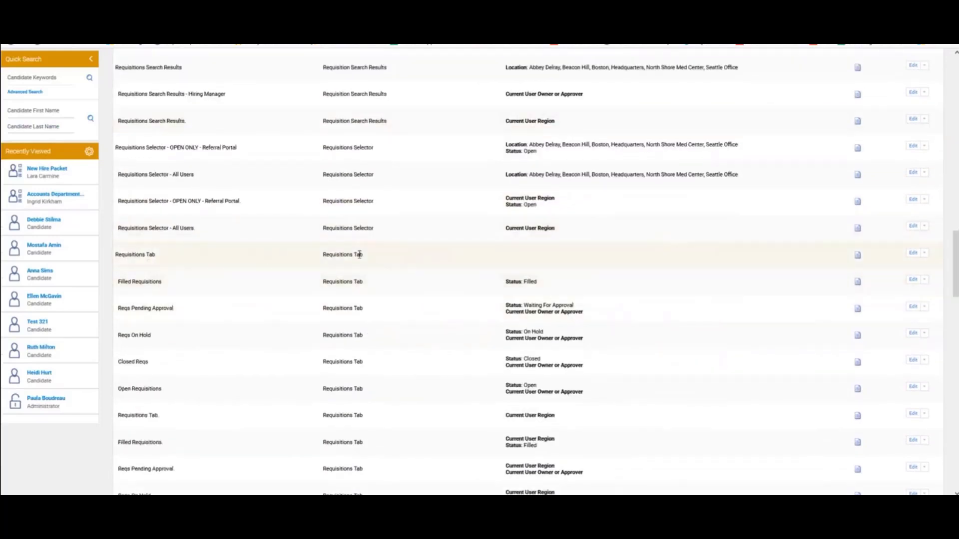
click(913, 255)
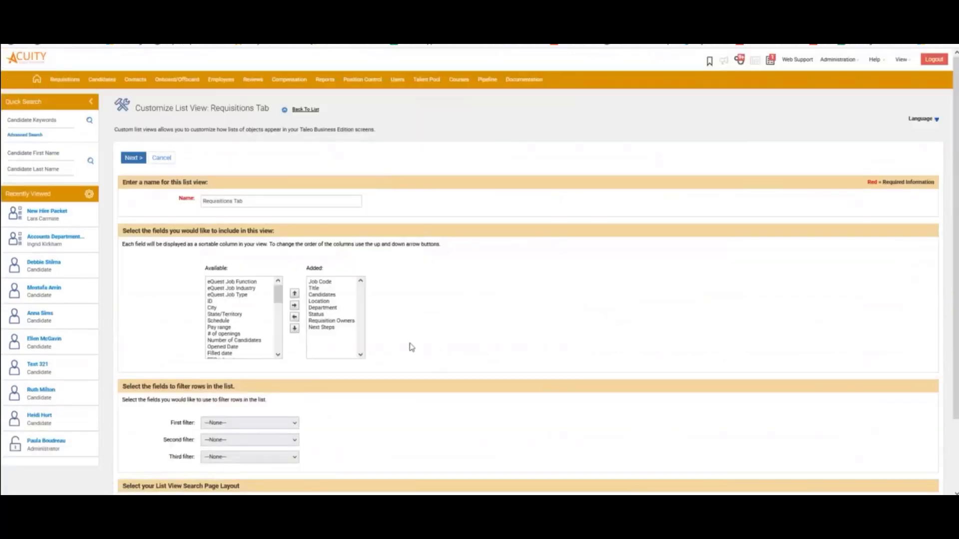
Step: Apply the Search Requisition search page layout to the Requisitions Tab list view and save it
scroll(360, 396, down, 2)
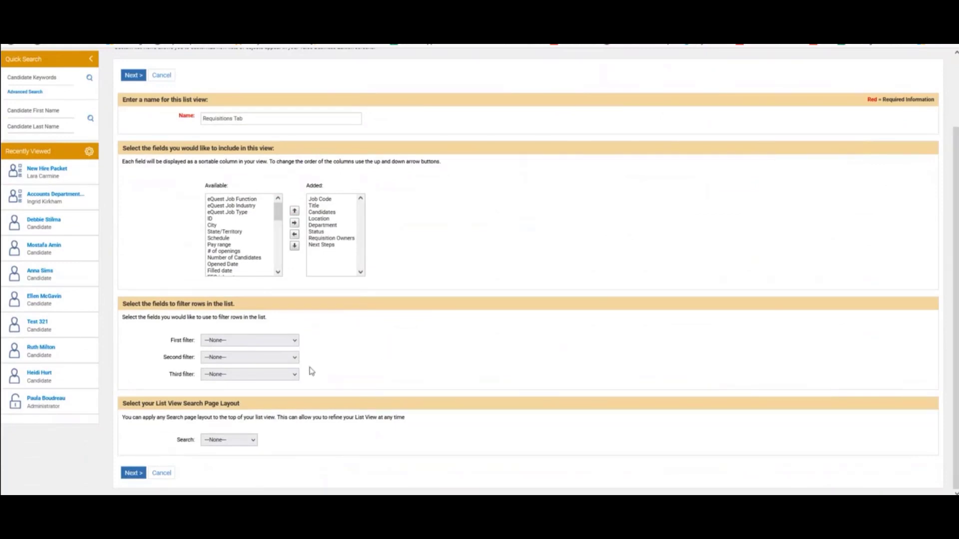
click(252, 441)
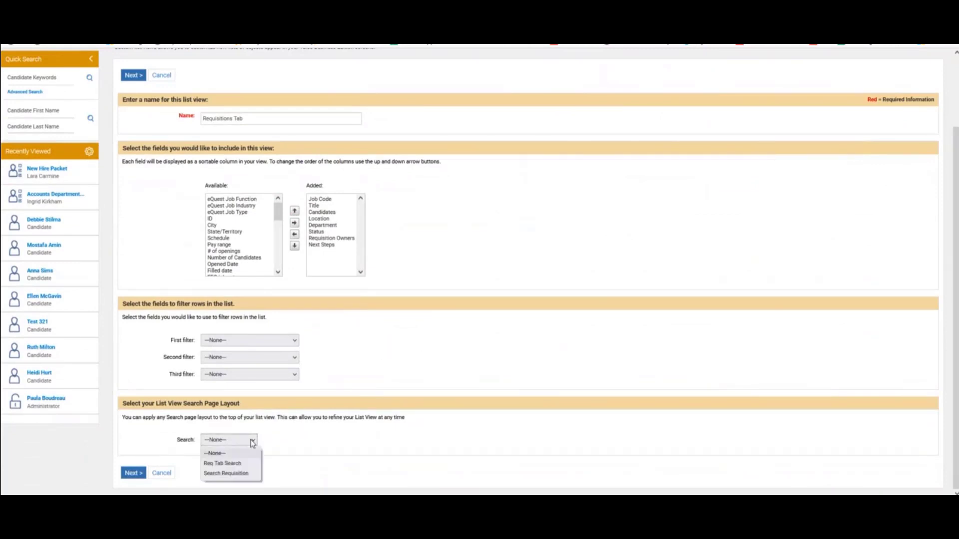
click(123, 408)
drag(131, 407, 173, 407)
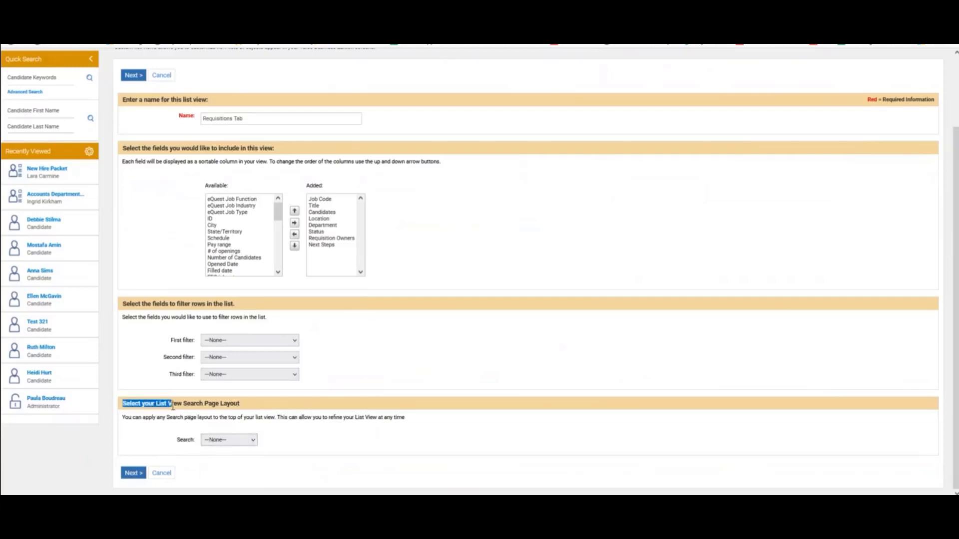
click(184, 415)
click(254, 440)
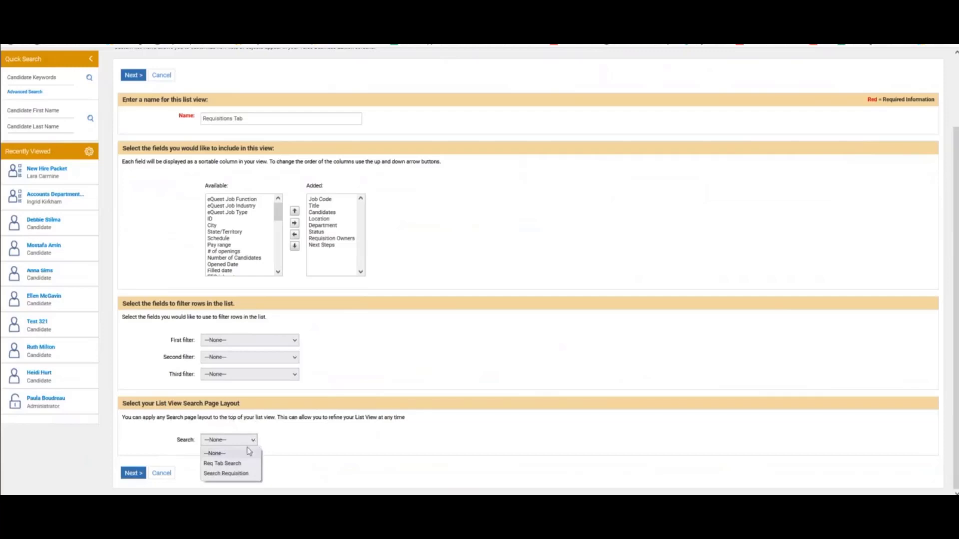
click(232, 473)
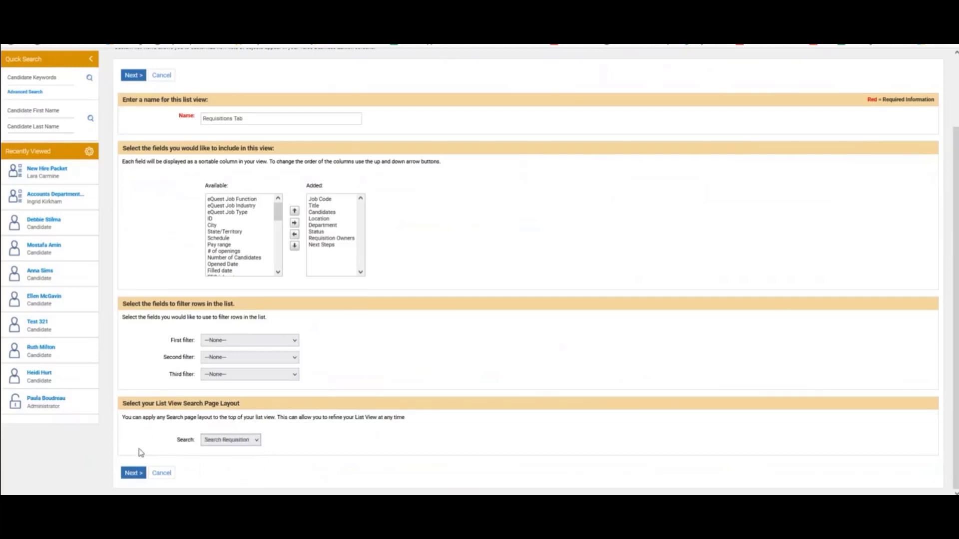
click(131, 472)
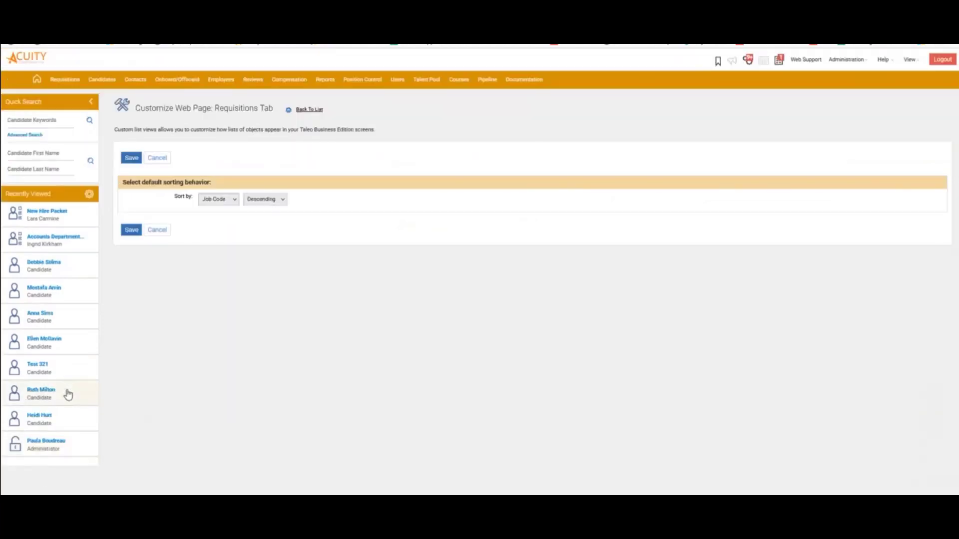
click(131, 233)
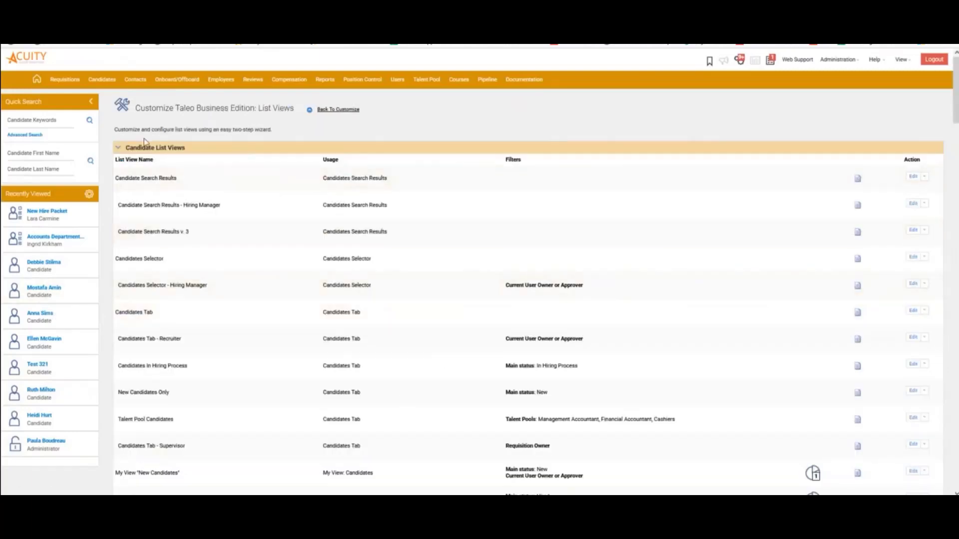
Step: Open the Requisitions home page and examine the search section and its fields above the requisition list
click(60, 94)
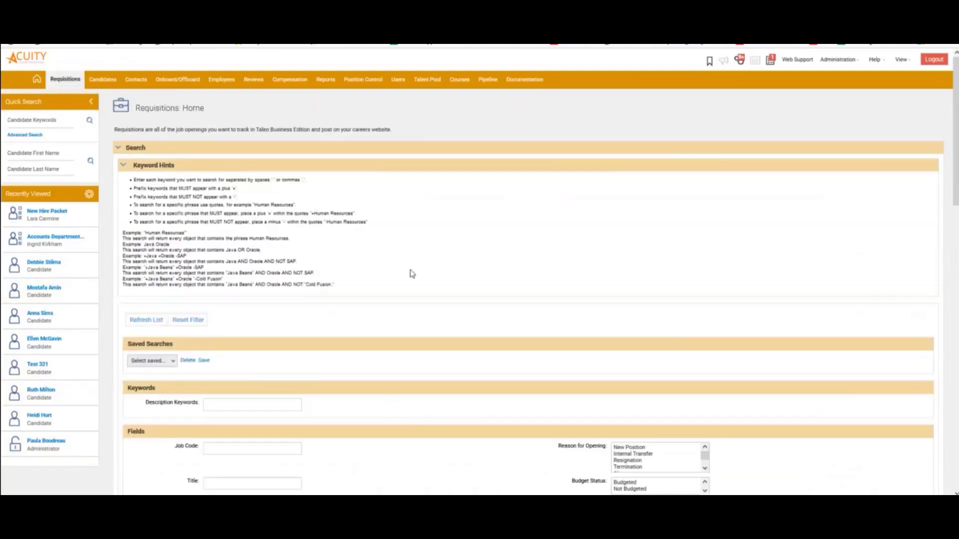
scroll(449, 277, down, 3)
scroll(279, 215, down, 5)
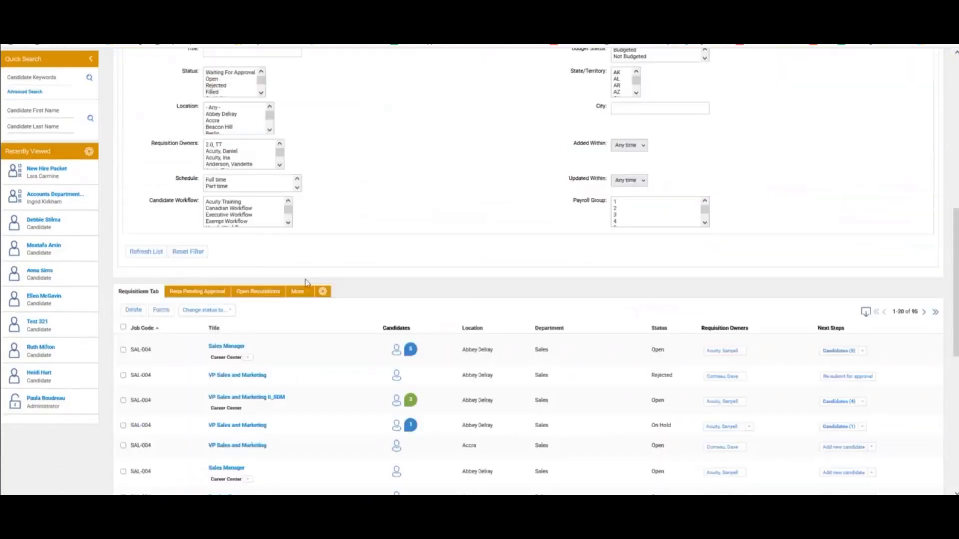
scroll(306, 283, up, 8)
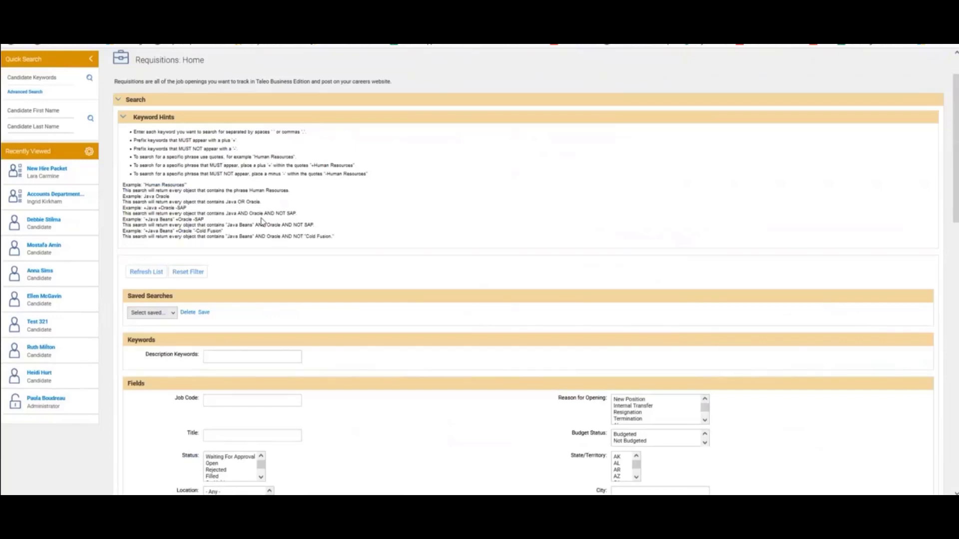
scroll(336, 270, down, 3)
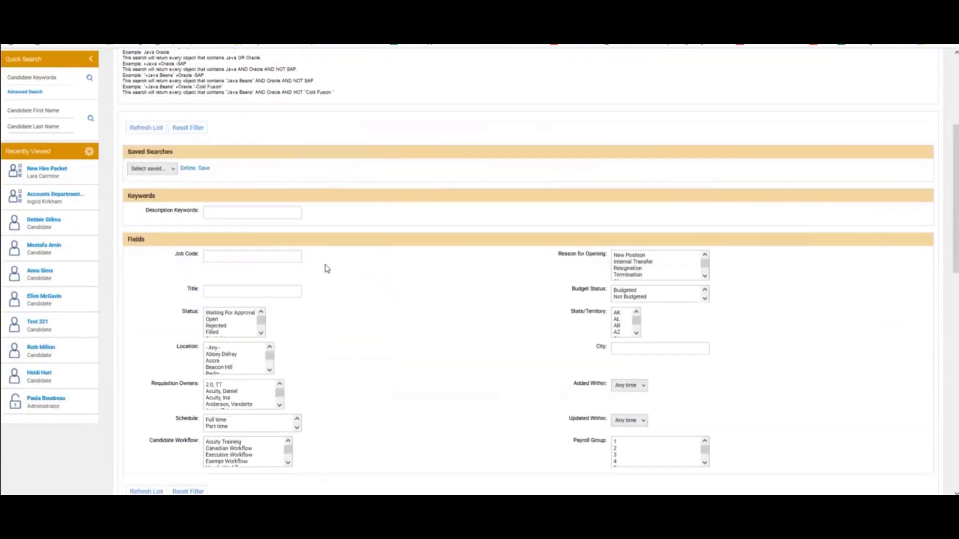
scroll(330, 268, down, 2)
scroll(346, 282, up, 3)
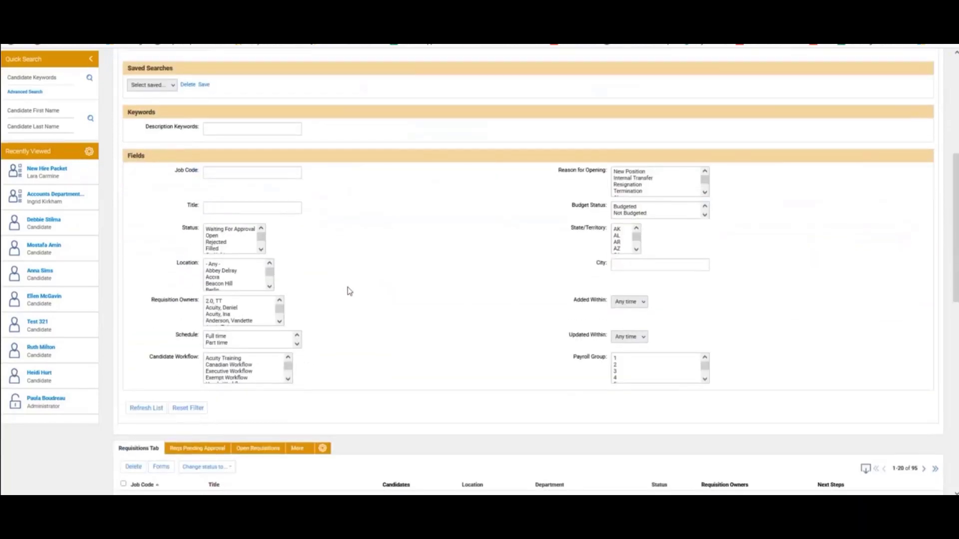
scroll(349, 275, up, 3)
scroll(349, 269, down, 9)
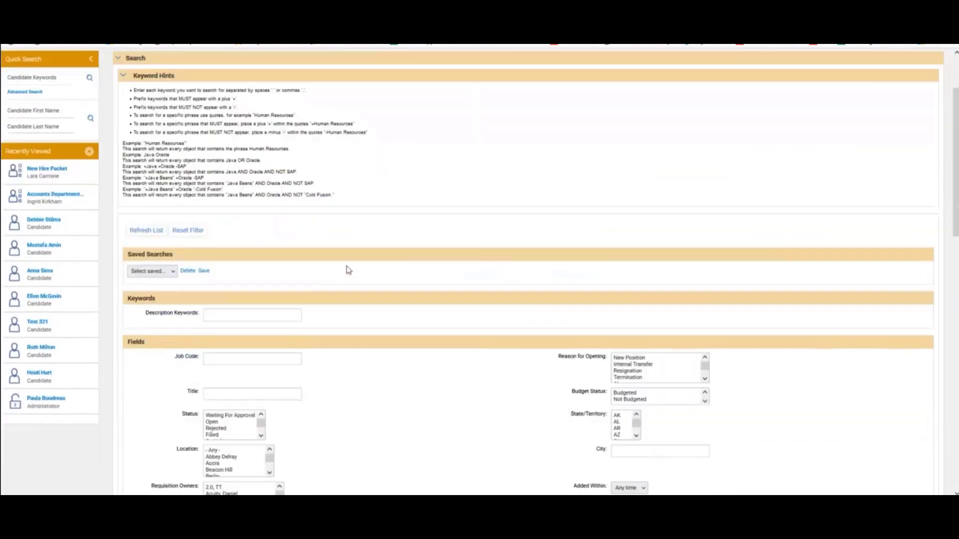
scroll(338, 261, up, 3)
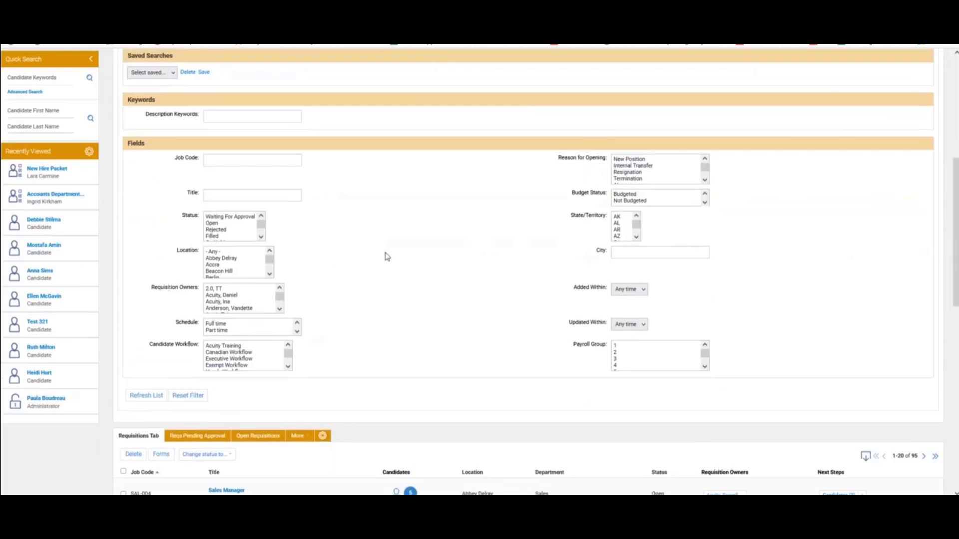
scroll(385, 255, up, 5)
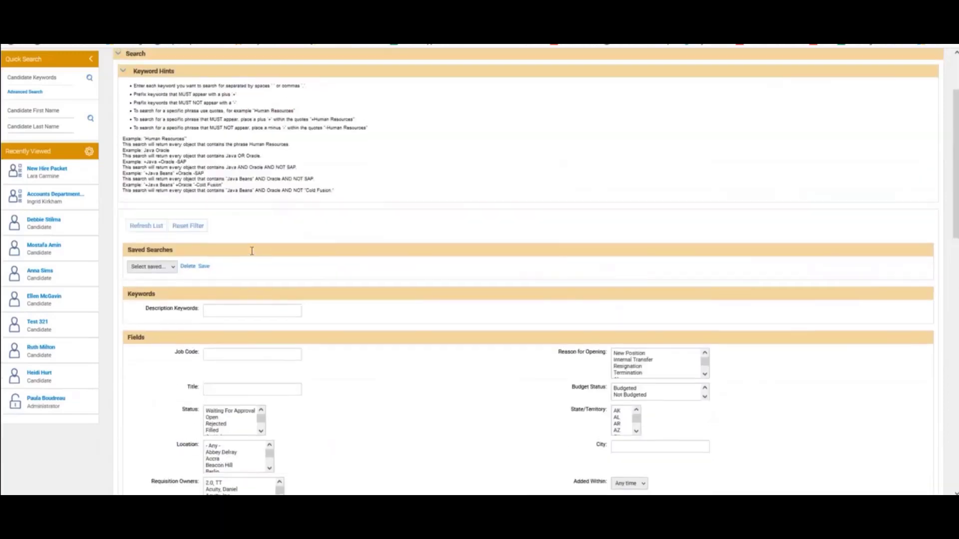
scroll(664, 212, up, 1)
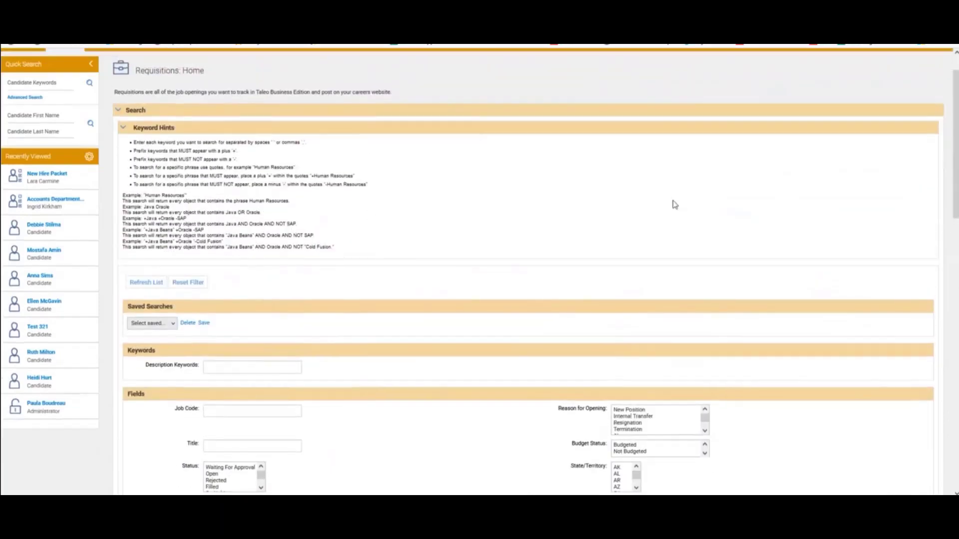
Step: Open the Search Requisition page layout for editing from the Customize Recruit page layouts
mouse_move(837, 62)
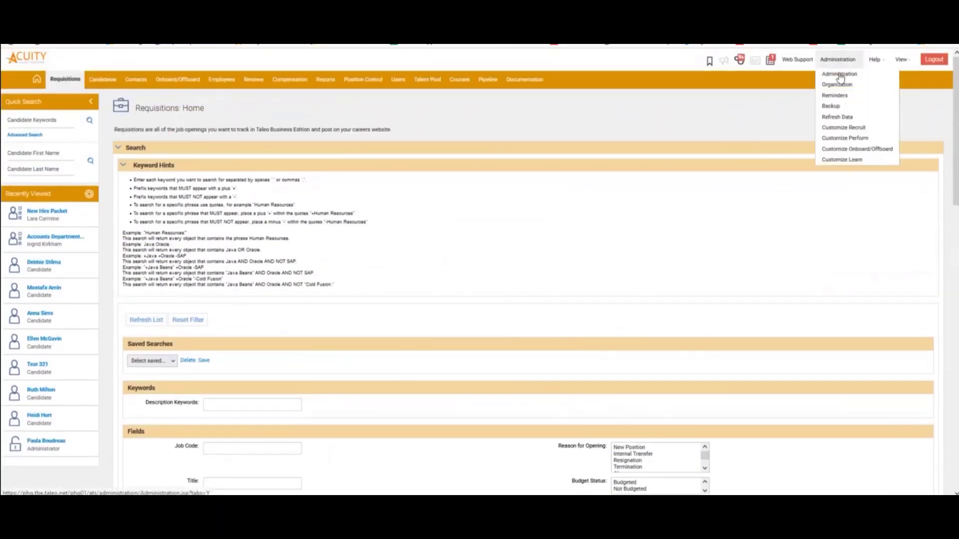
click(843, 127)
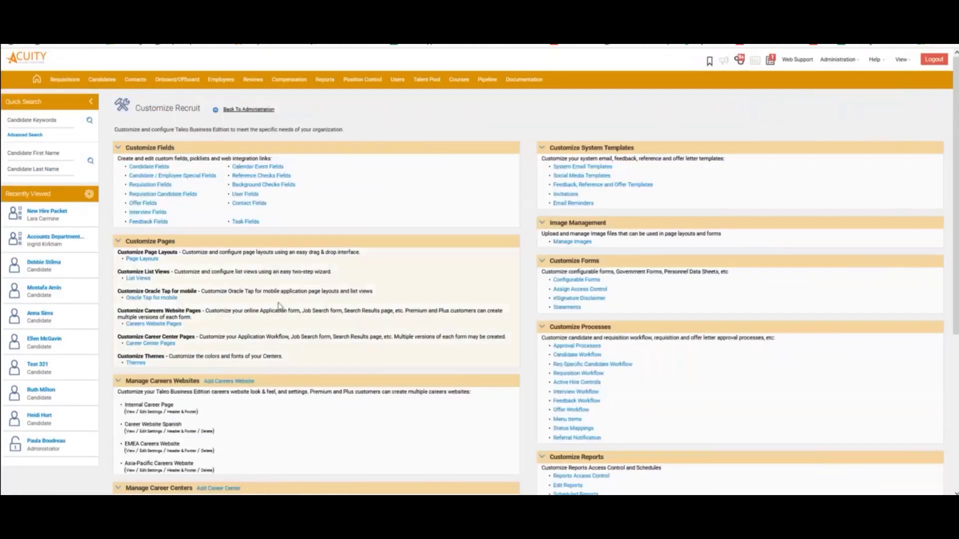
click(144, 259)
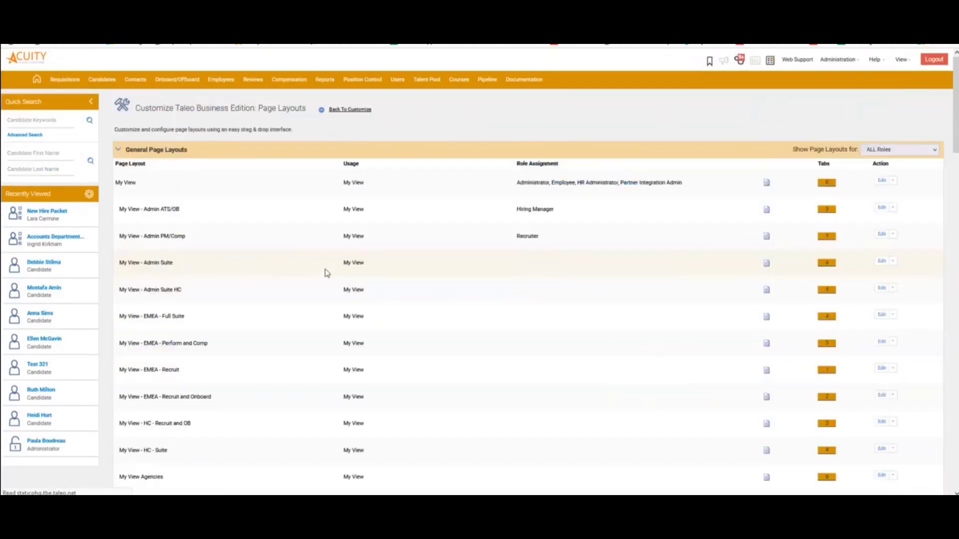
scroll(334, 262, down, 8)
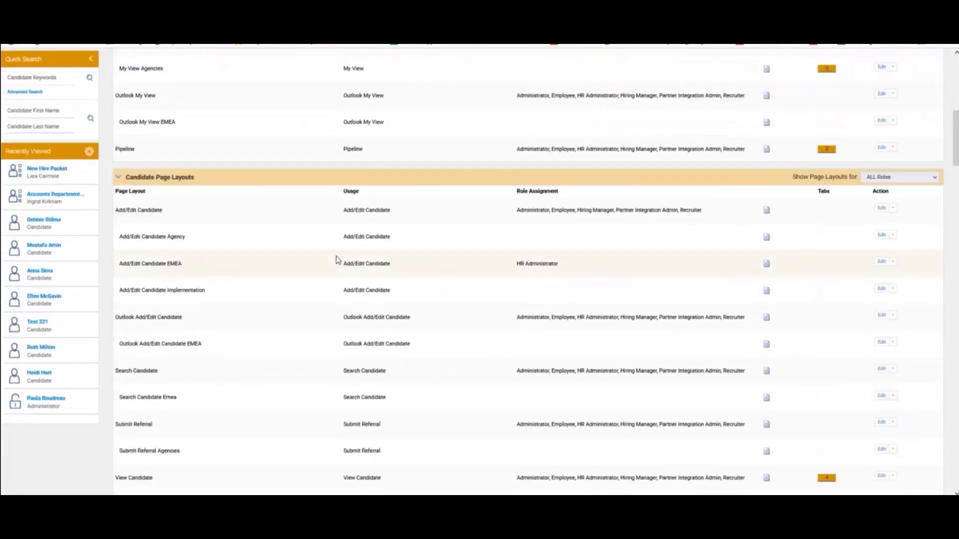
scroll(336, 259, down, 10)
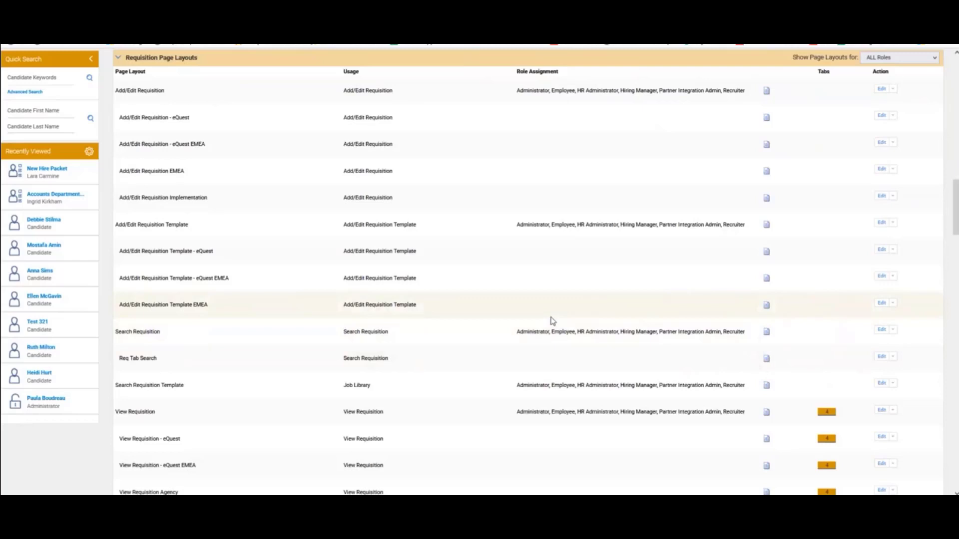
click(892, 330)
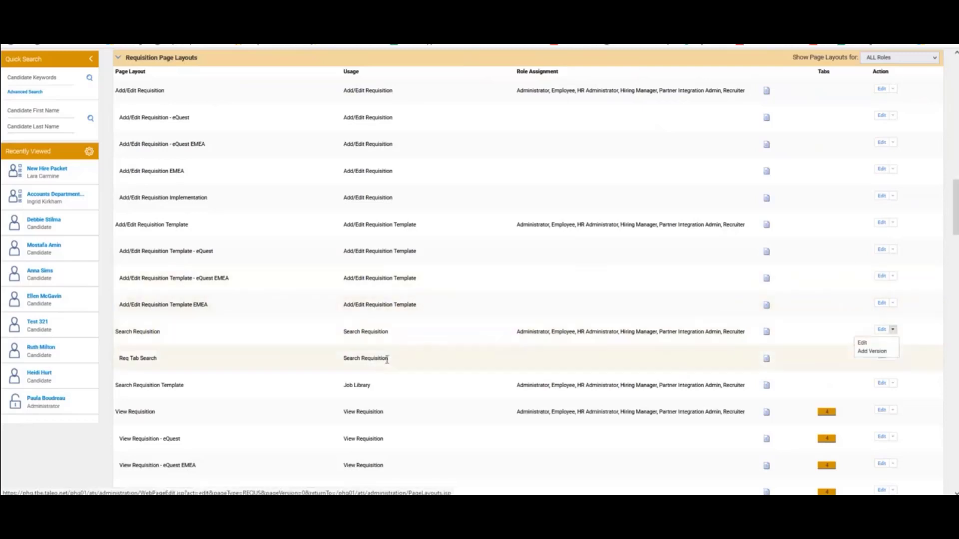
click(261, 330)
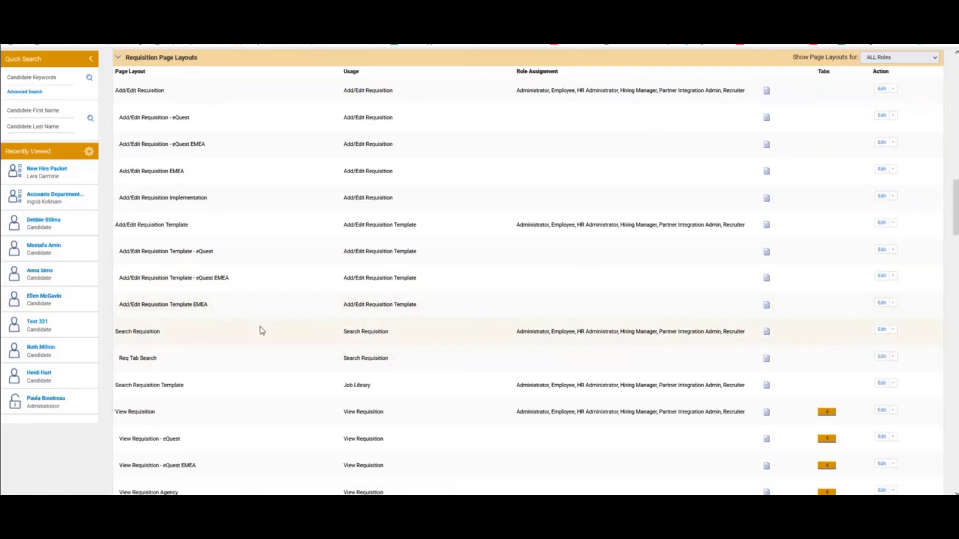
click(881, 331)
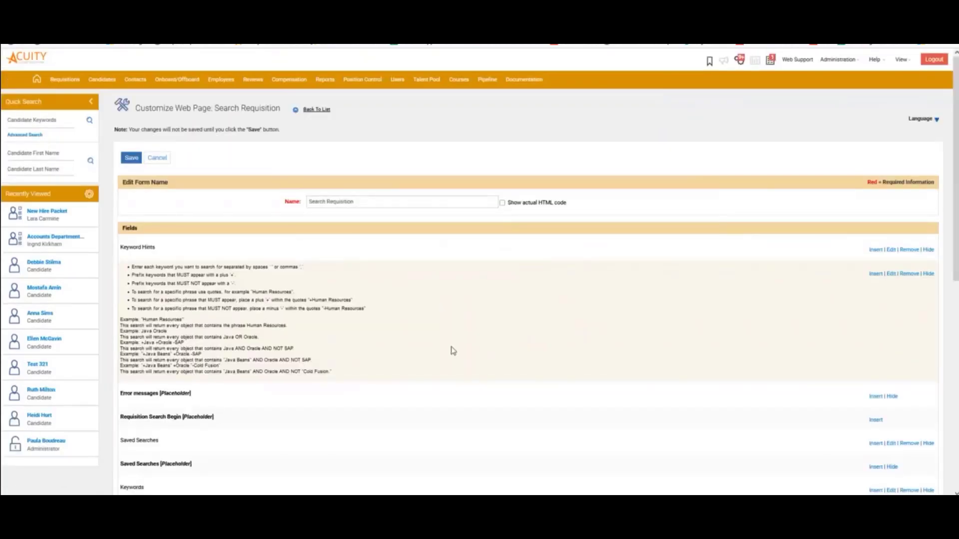
Step: Hide the keyword search instructions and examples block under Keyword Hints in the Search Requisition layout
scroll(452, 349, down, 6)
scroll(452, 348, down, 1)
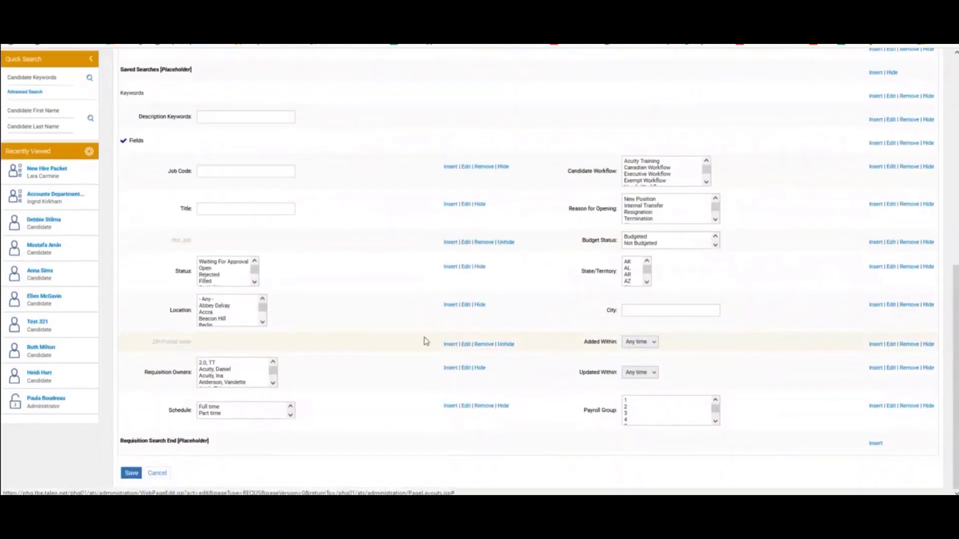
scroll(399, 336, up, 4)
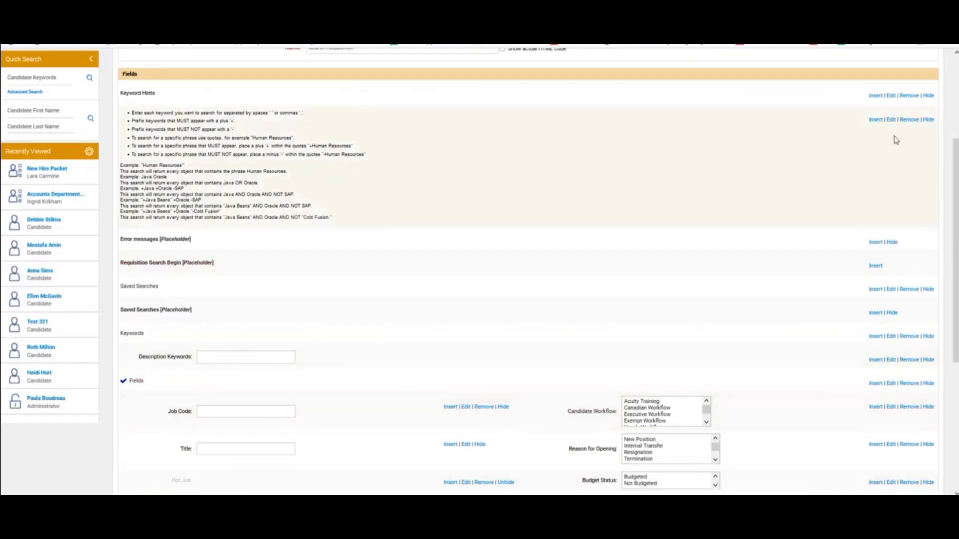
click(928, 120)
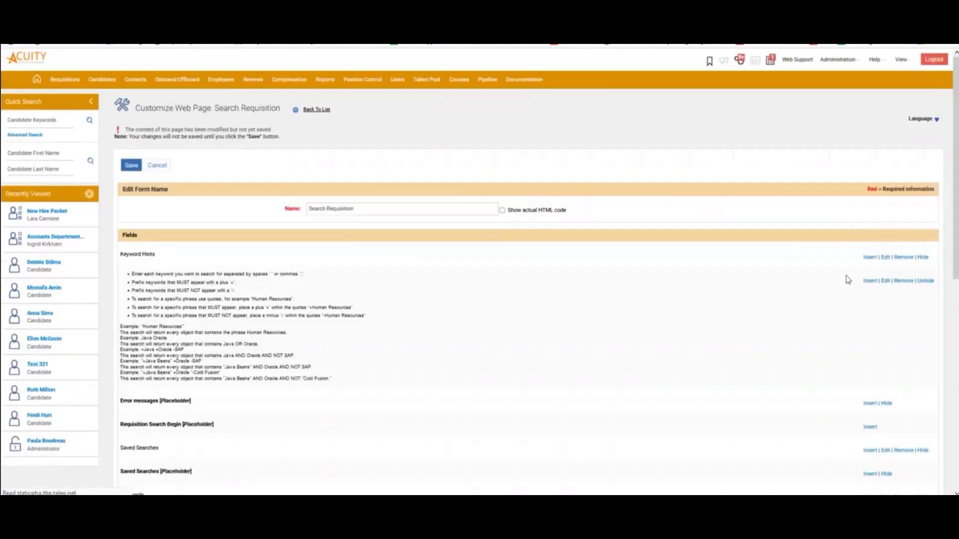
scroll(847, 303, down, 7)
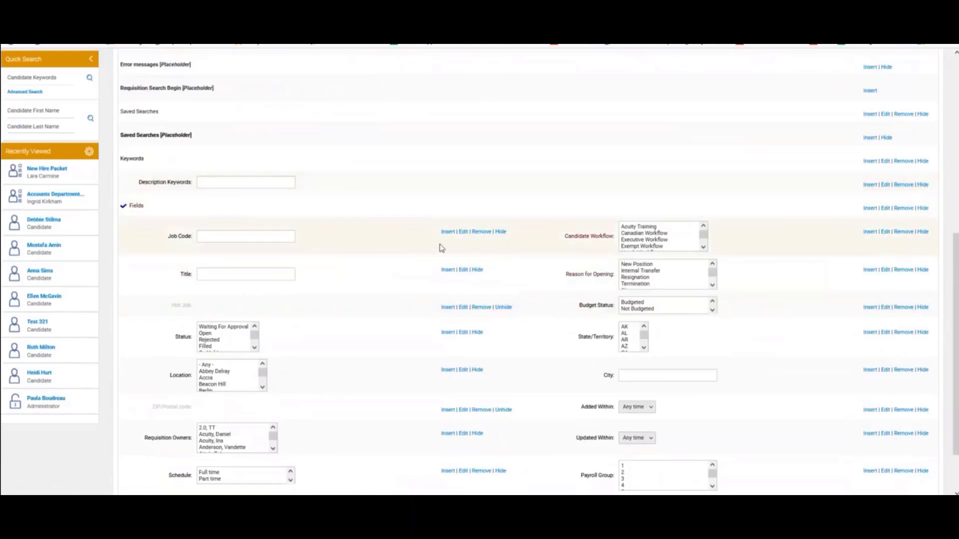
Step: Hide the Job Code and Candidate Workflow fields in the Fields section of the Search Requisition layout
click(501, 232)
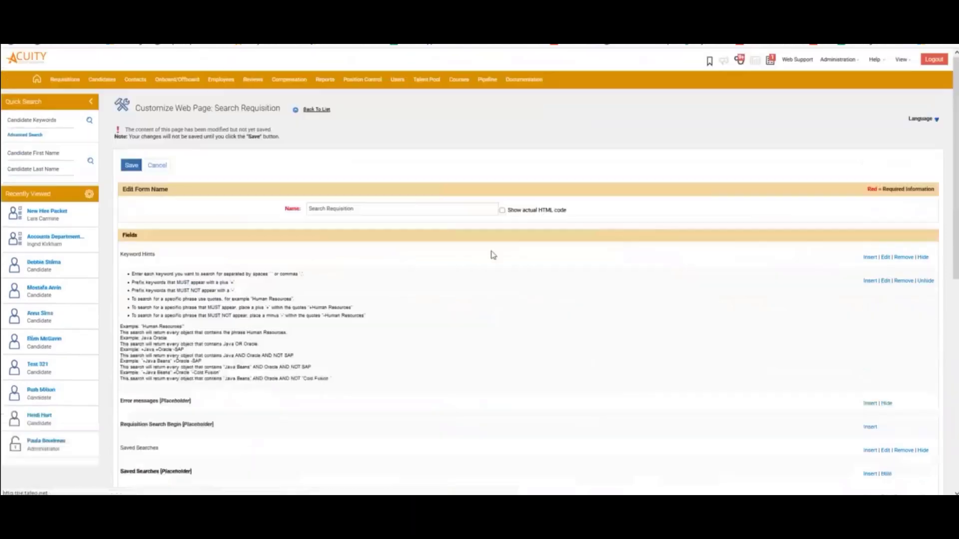
scroll(478, 281, down, 8)
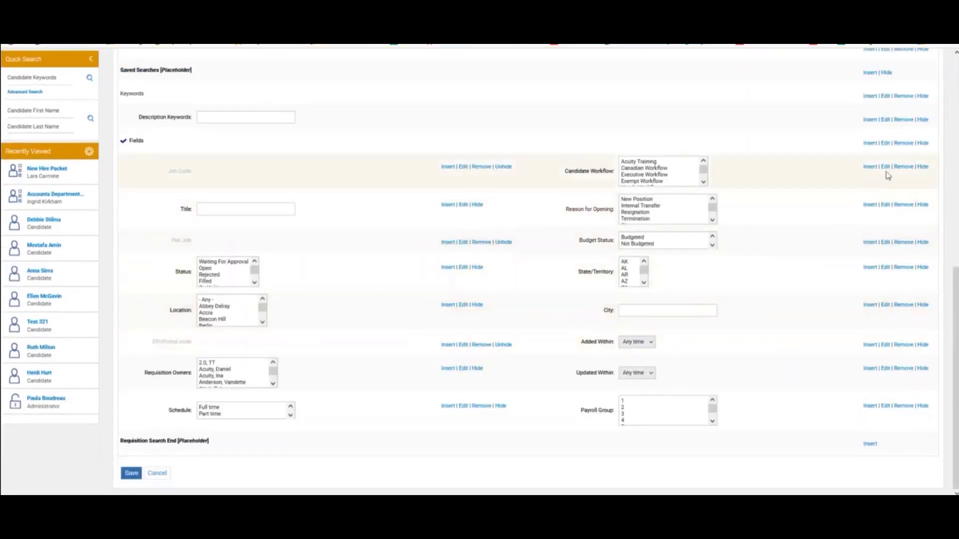
click(923, 166)
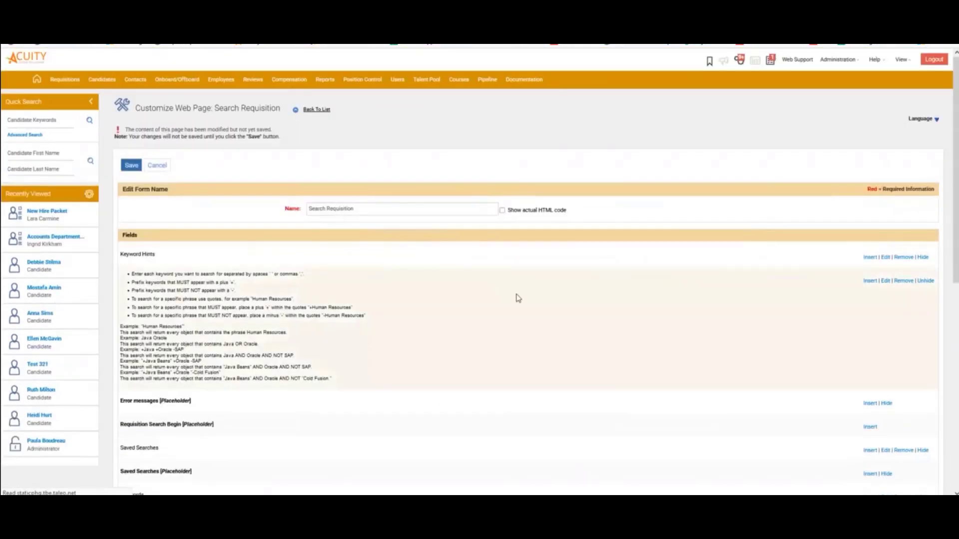
scroll(799, 332, down, 5)
scroll(794, 333, down, 5)
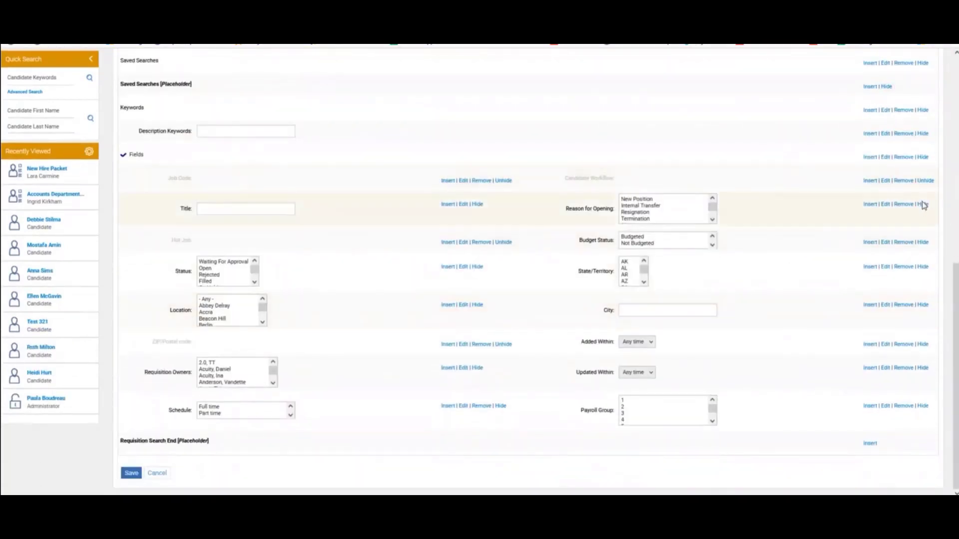
Step: Hide the Reason for Opening and Budget Status fields in the Search Requisition layout
click(922, 206)
scroll(899, 279, down, 10)
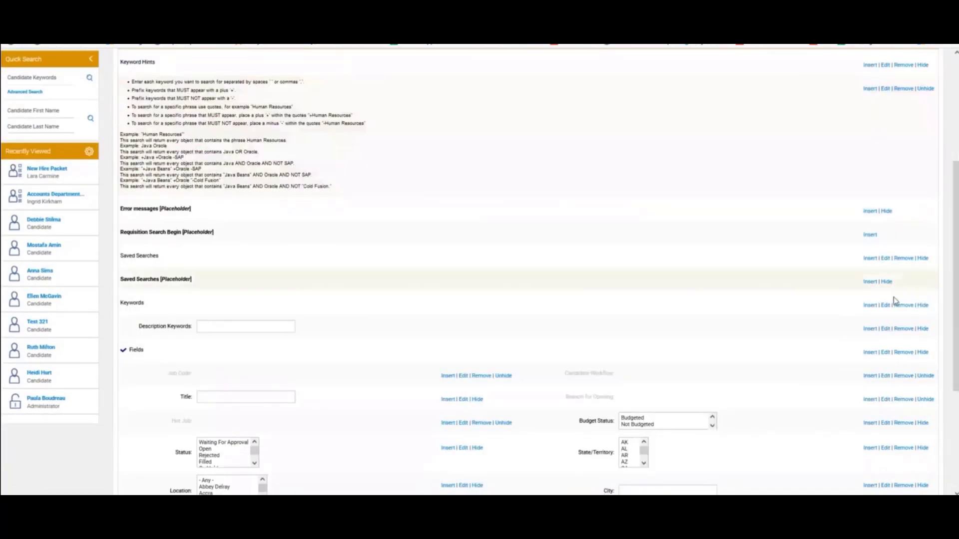
click(922, 242)
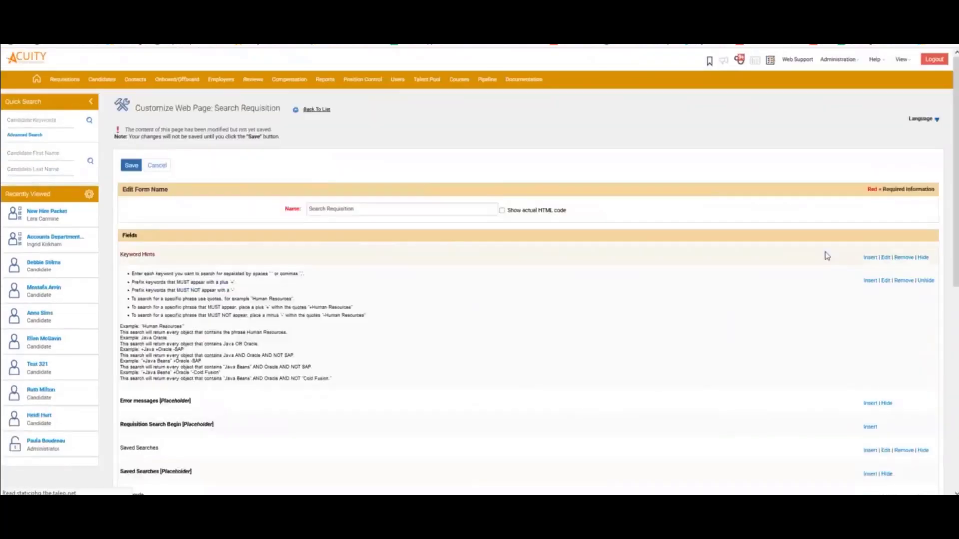
scroll(809, 289, down, 8)
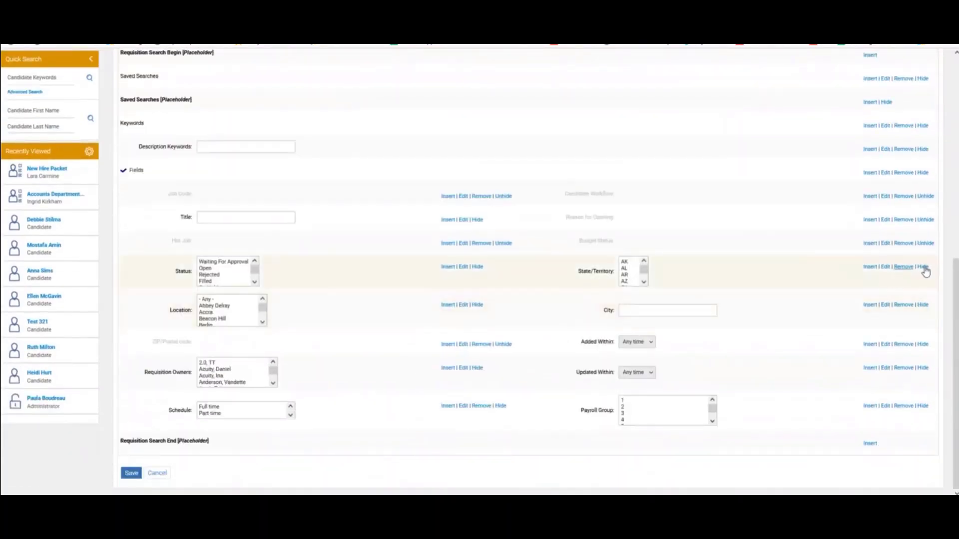
Step: Hide the State/Territory and City fields in the Search Requisition layout
click(924, 269)
scroll(784, 255, down, 8)
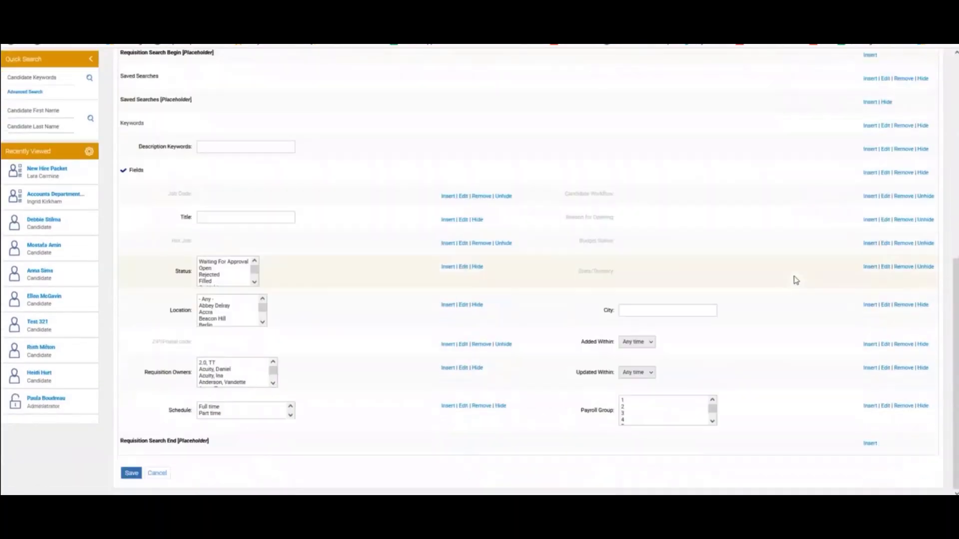
click(922, 305)
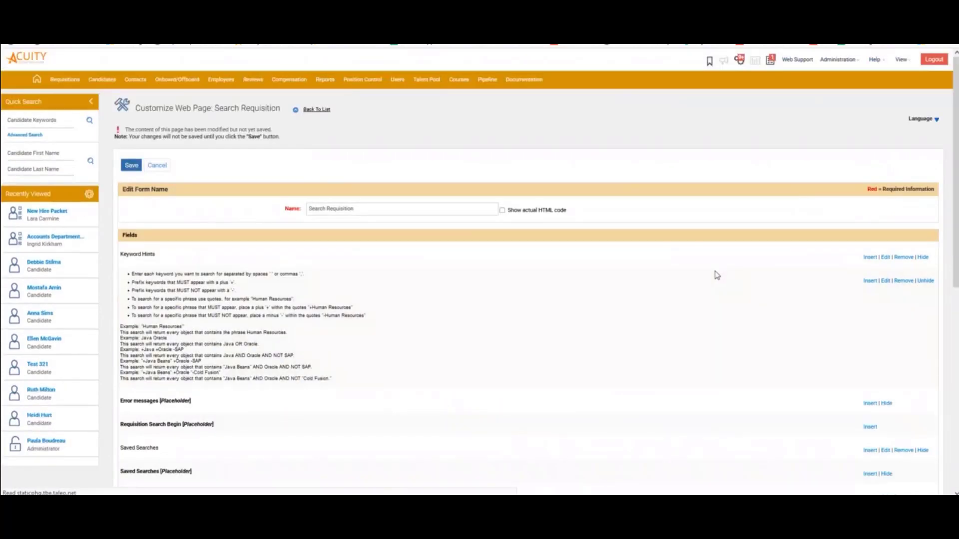
scroll(745, 292, down, 3)
scroll(745, 292, down, 4)
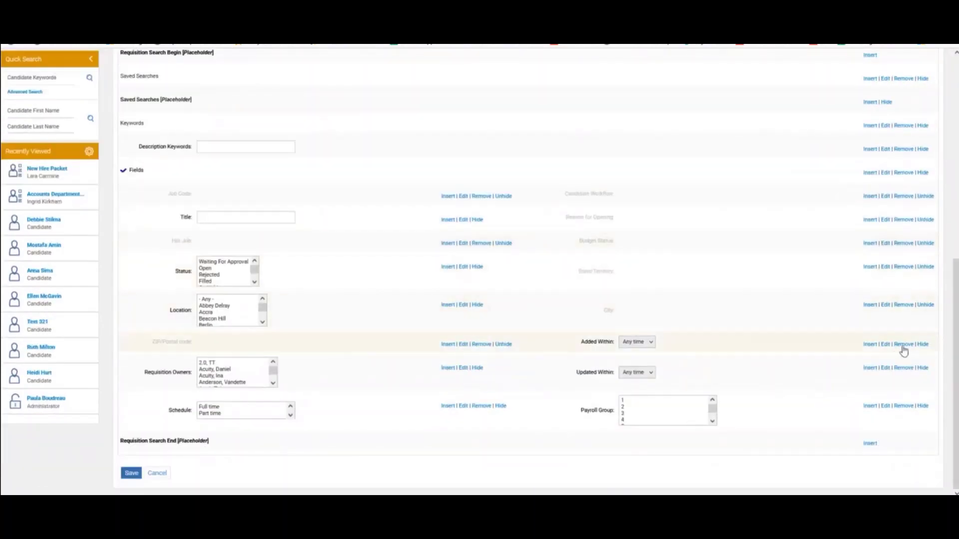
Step: Hide the Added Within, Updated Within and Payroll Group fields in the Search Requisition layout
click(923, 345)
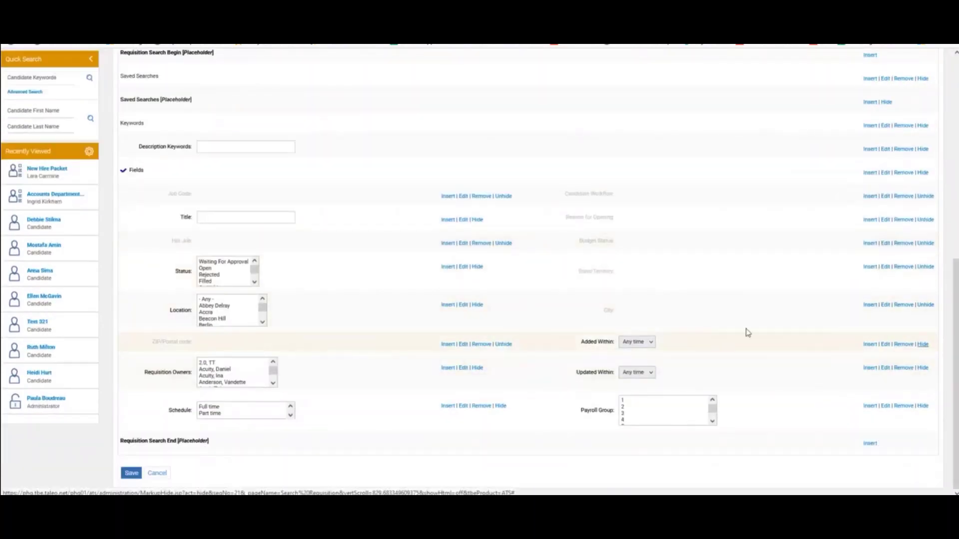
scroll(672, 316, down, 7)
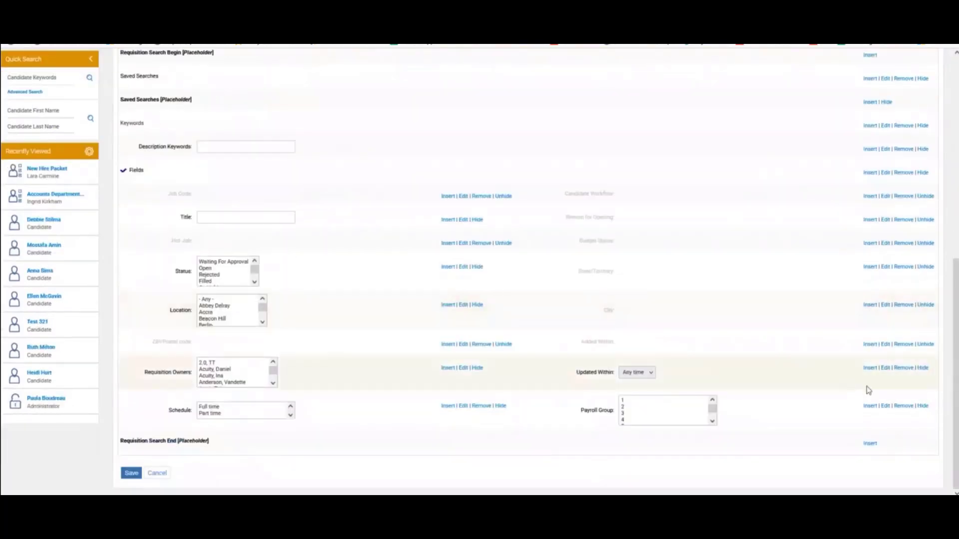
click(922, 405)
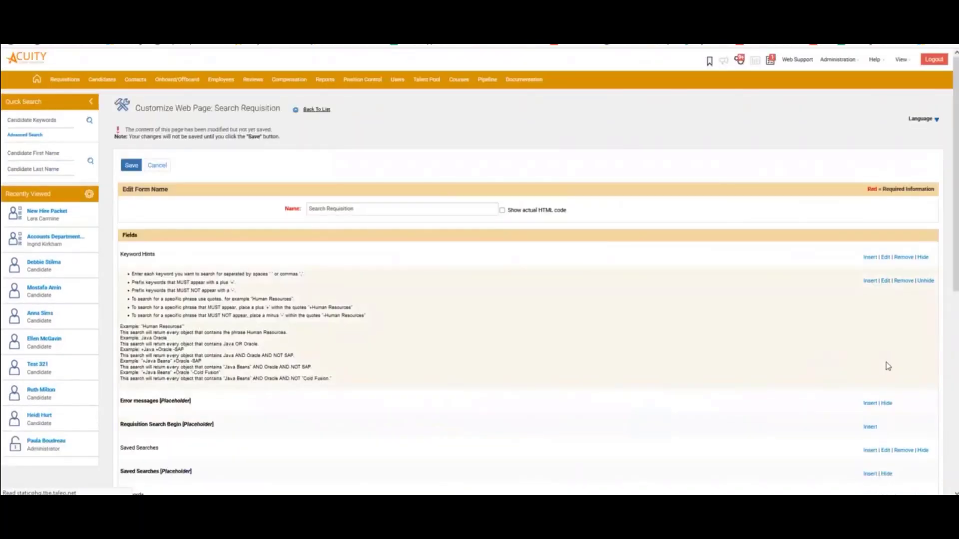
scroll(879, 375, down, 3)
scroll(878, 390, down, 3)
click(920, 381)
scroll(387, 331, down, 7)
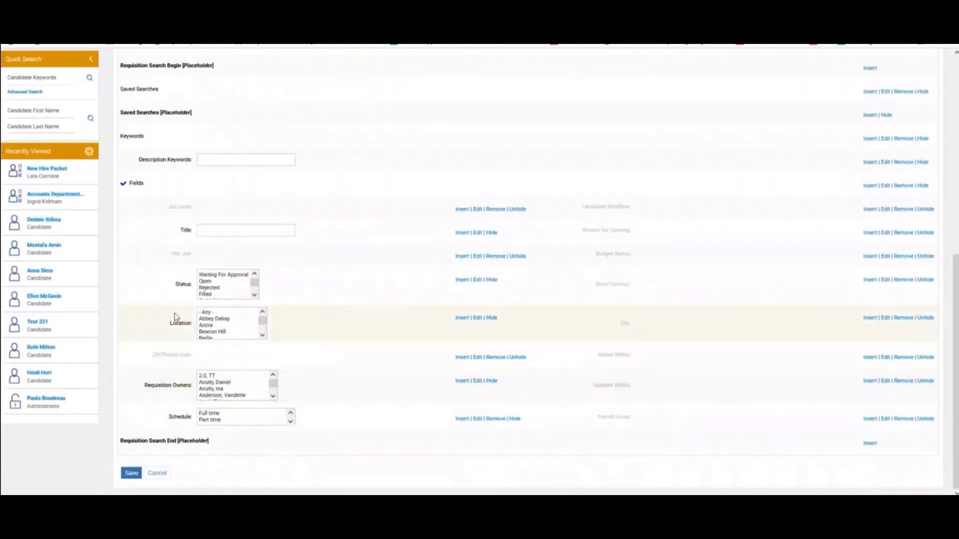
Step: Hide the Requisition Owners, Title and Schedule fields in the Search Requisition layout
click(489, 381)
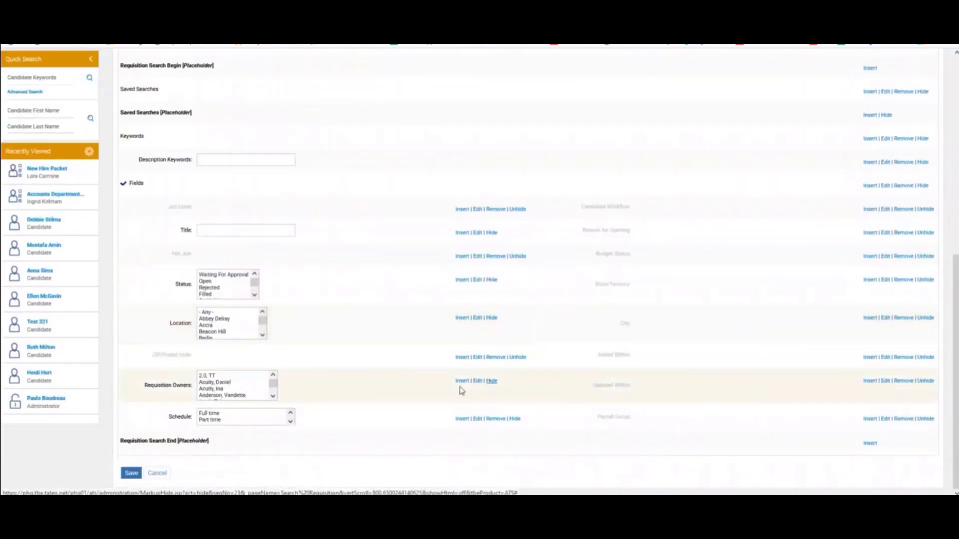
scroll(295, 354, down, 10)
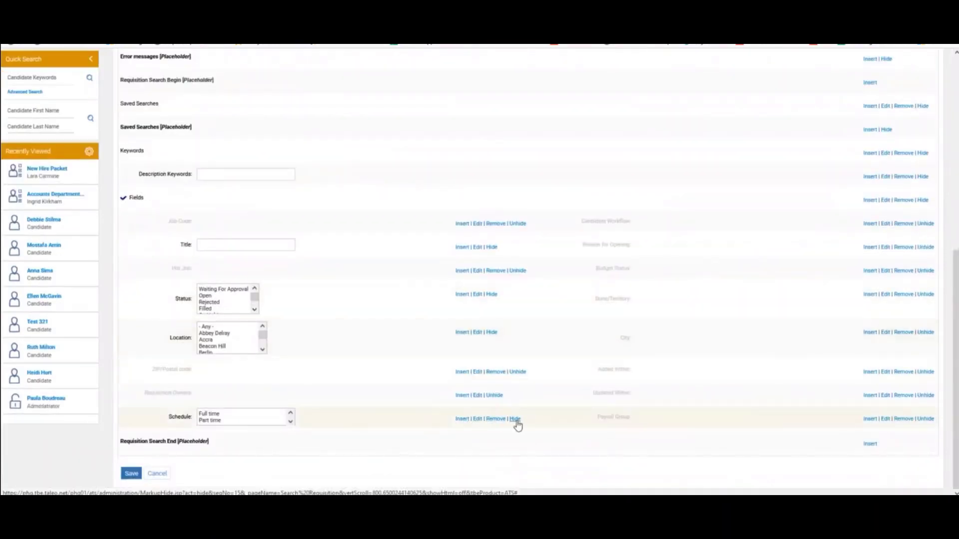
click(515, 419)
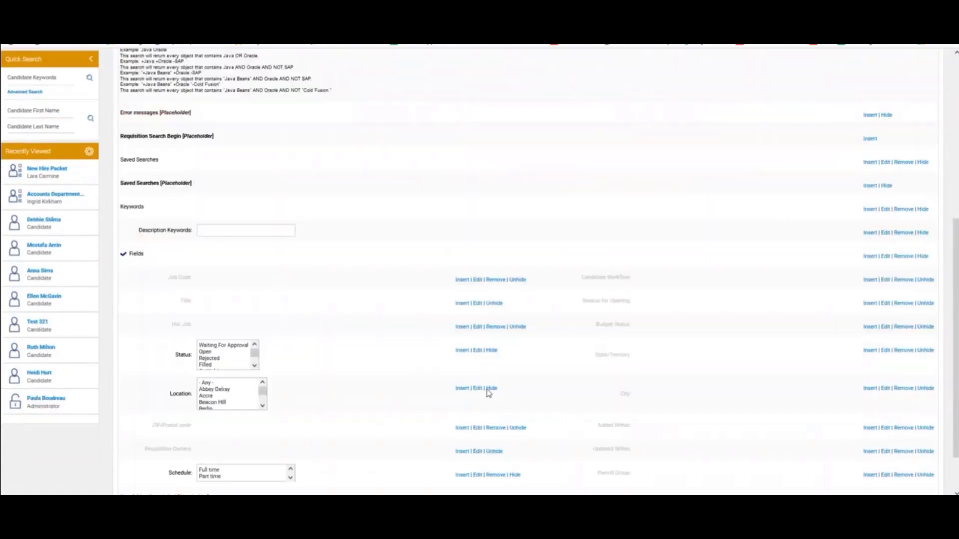
click(514, 419)
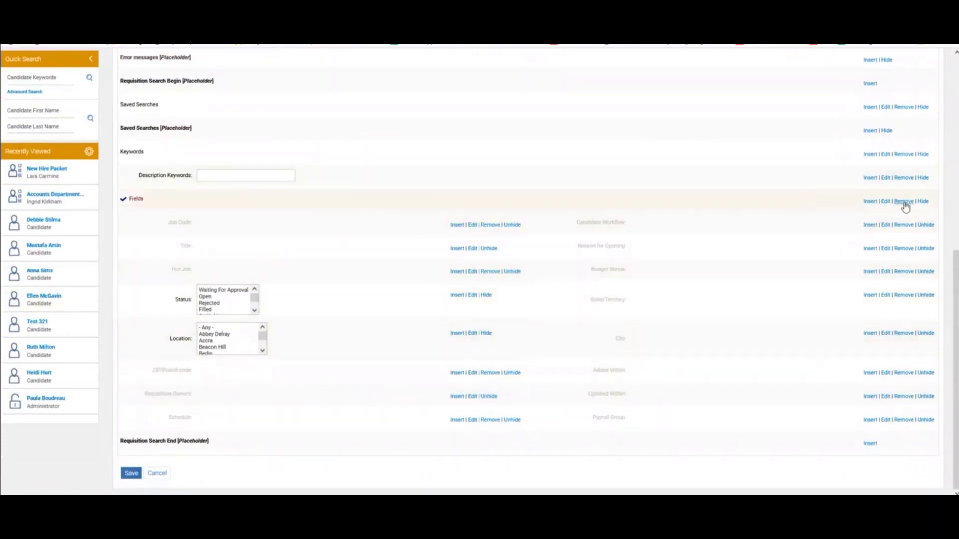
Step: Insert the Department input field at the beginning of the Fields section and save the Search Requisition layout
click(870, 202)
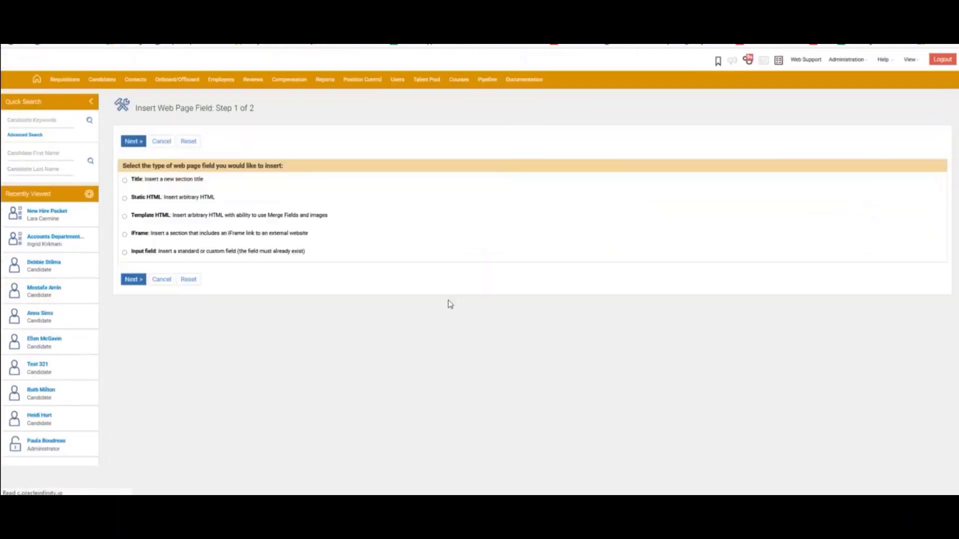
click(128, 281)
click(189, 183)
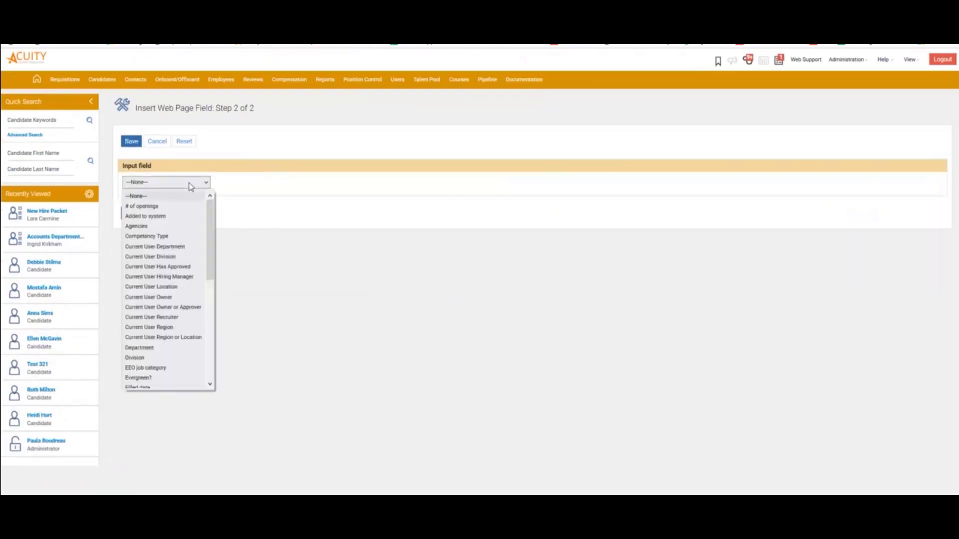
click(145, 348)
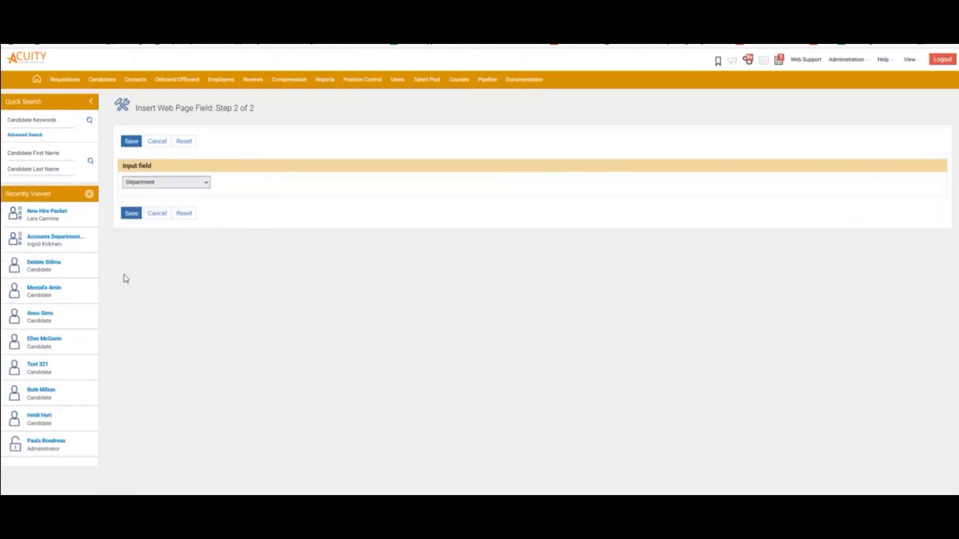
click(132, 214)
scroll(465, 321, down, 6)
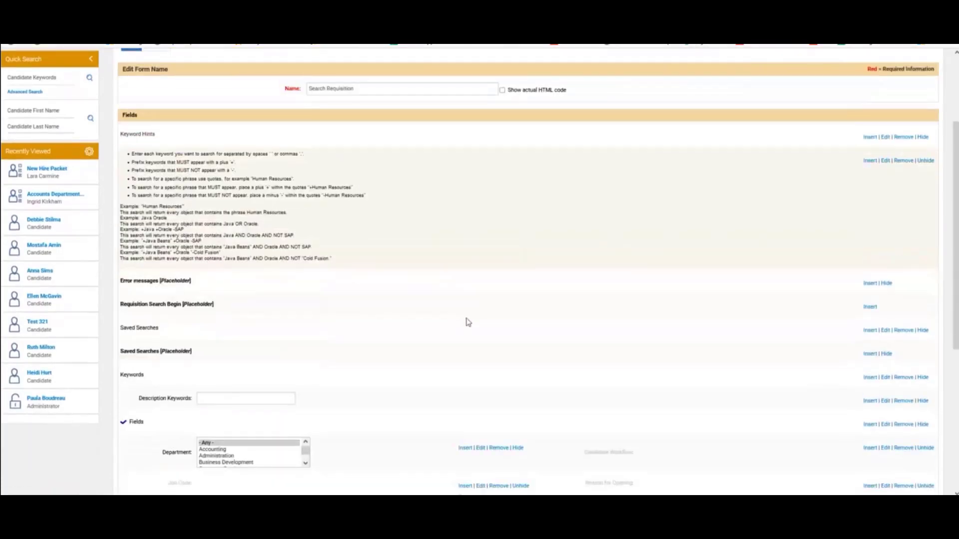
scroll(449, 330, down, 2)
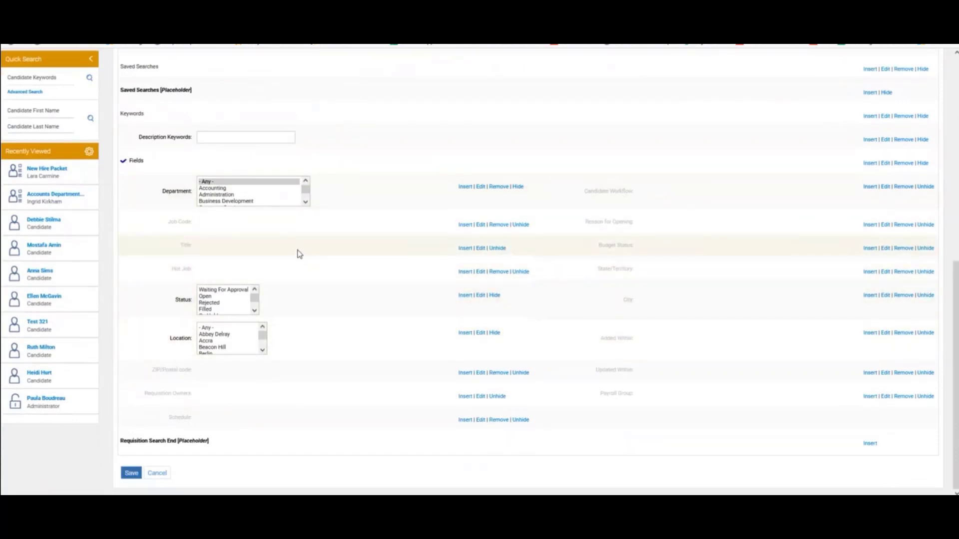
click(131, 474)
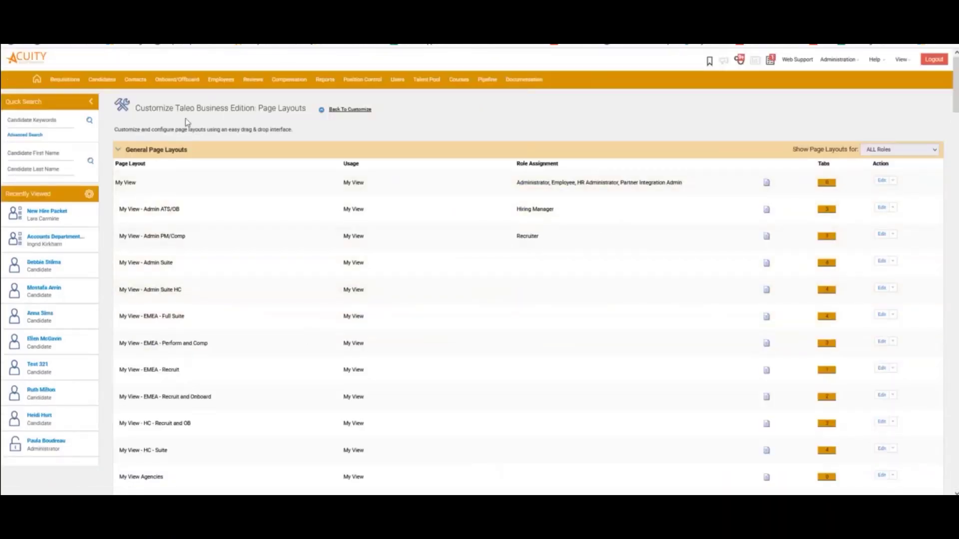
Step: Open the Requisitions home page and examine the simplified search section and the requisition list below it
click(64, 80)
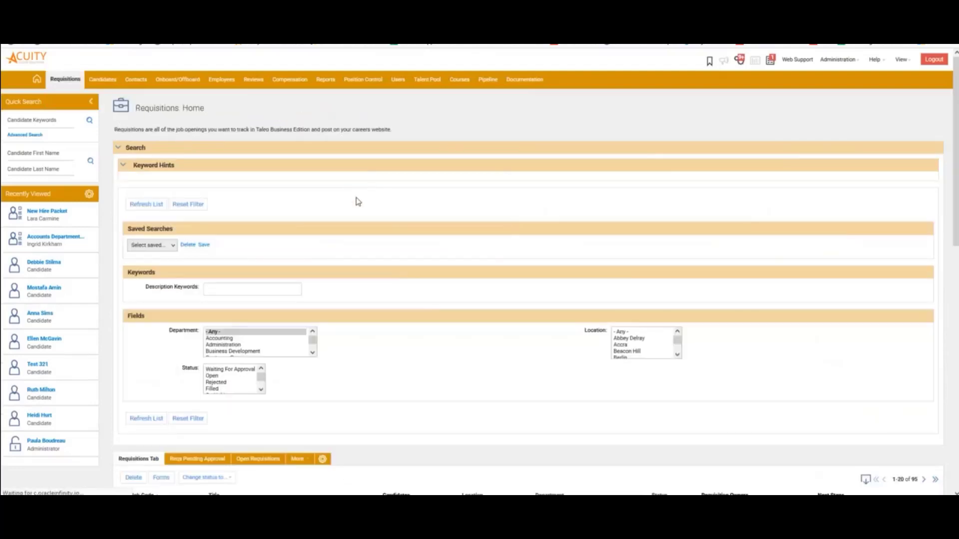
scroll(589, 412, down, 2)
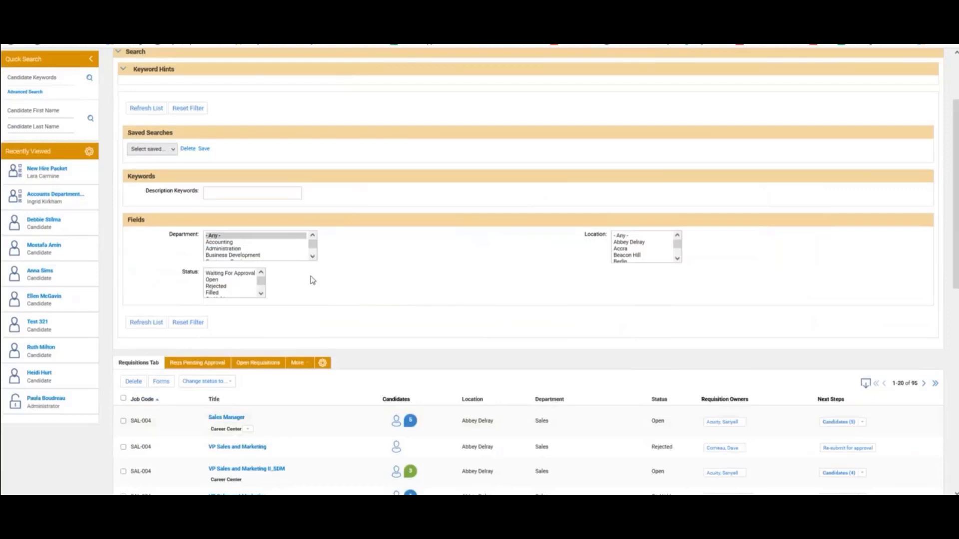
scroll(564, 412, down, 1)
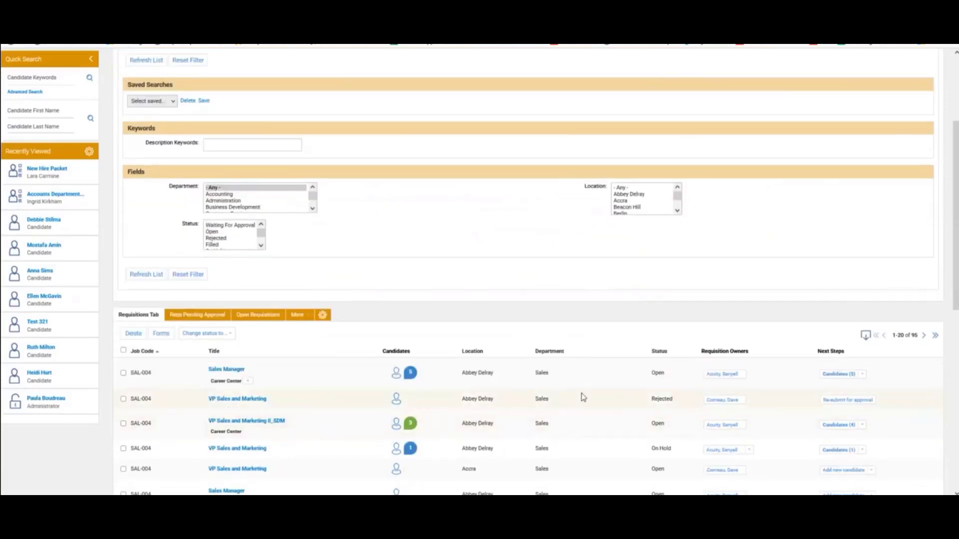
scroll(582, 397, down, 4)
scroll(250, 192, up, 2)
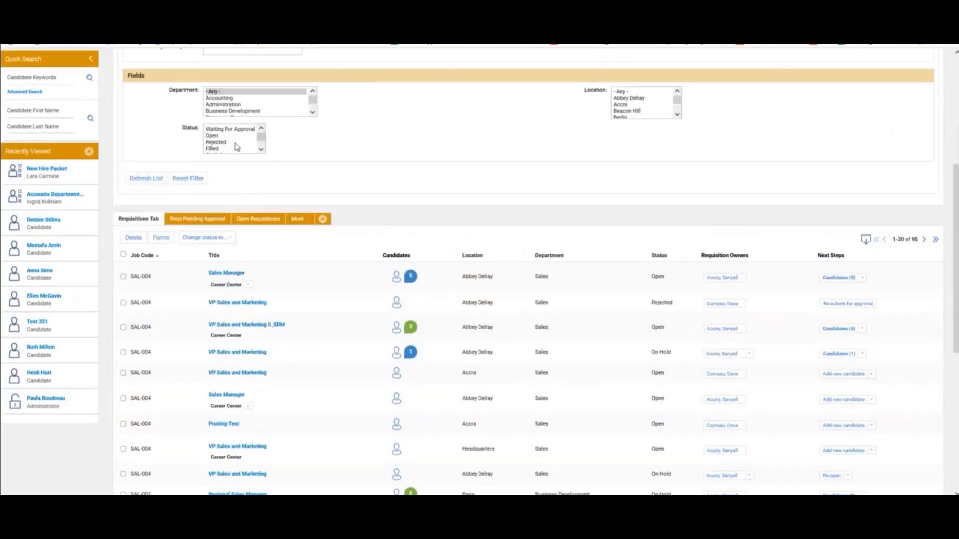
Step: Filter the requisition list by the Business Development department and review the matching requisitions
click(248, 112)
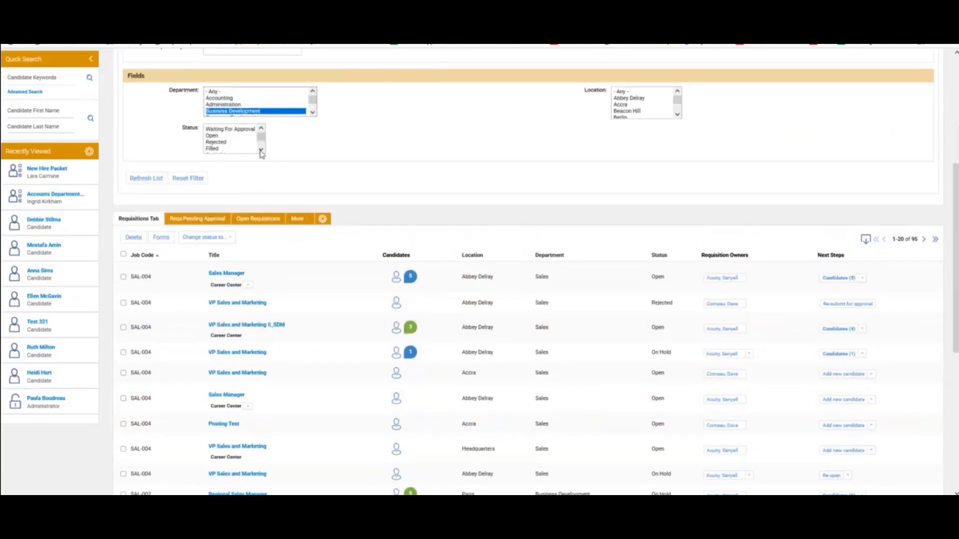
click(156, 185)
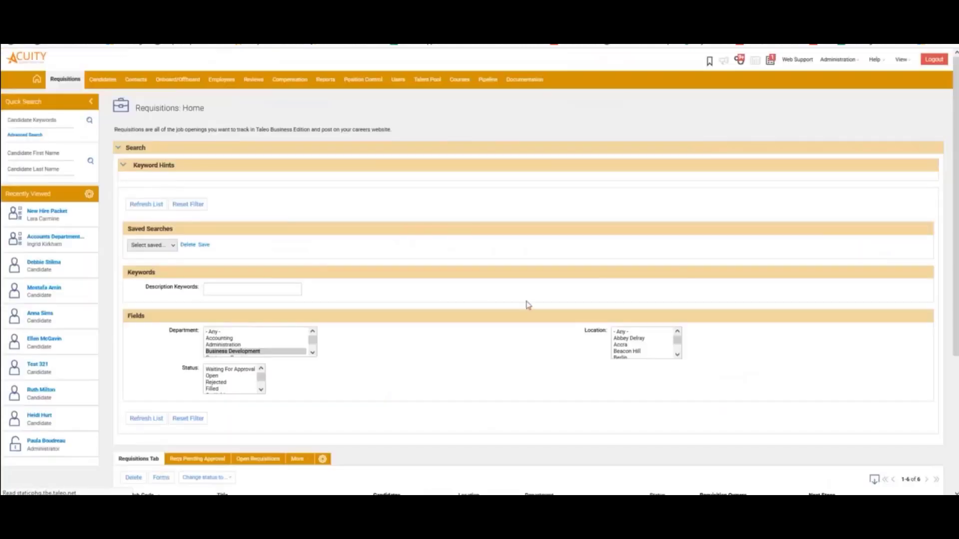
scroll(647, 378, down, 2)
scroll(647, 378, down, 2)
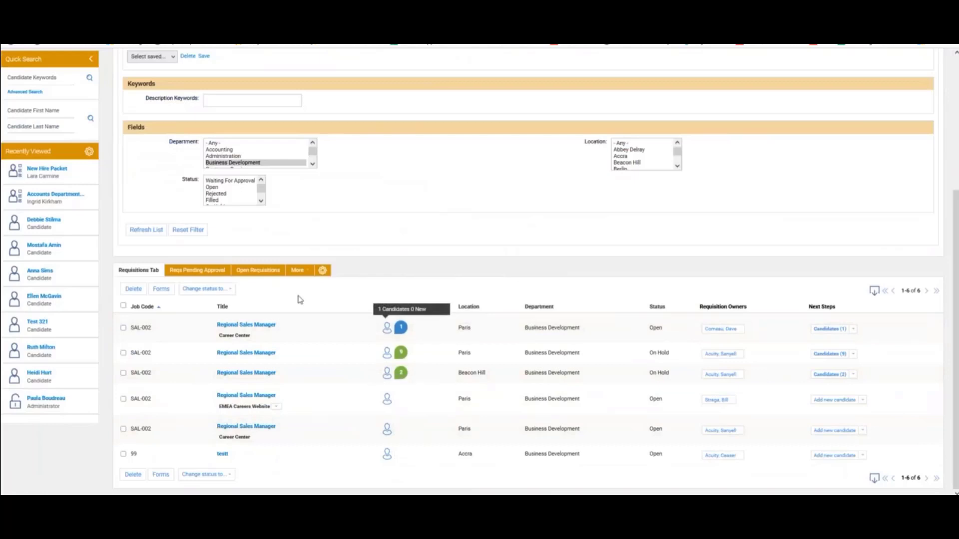
scroll(489, 316, up, 3)
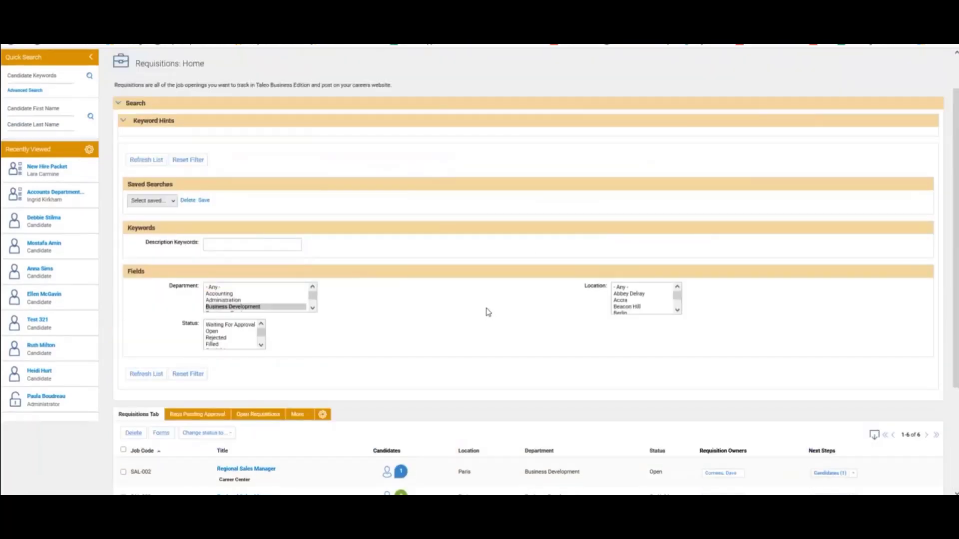
scroll(427, 292, up, 1)
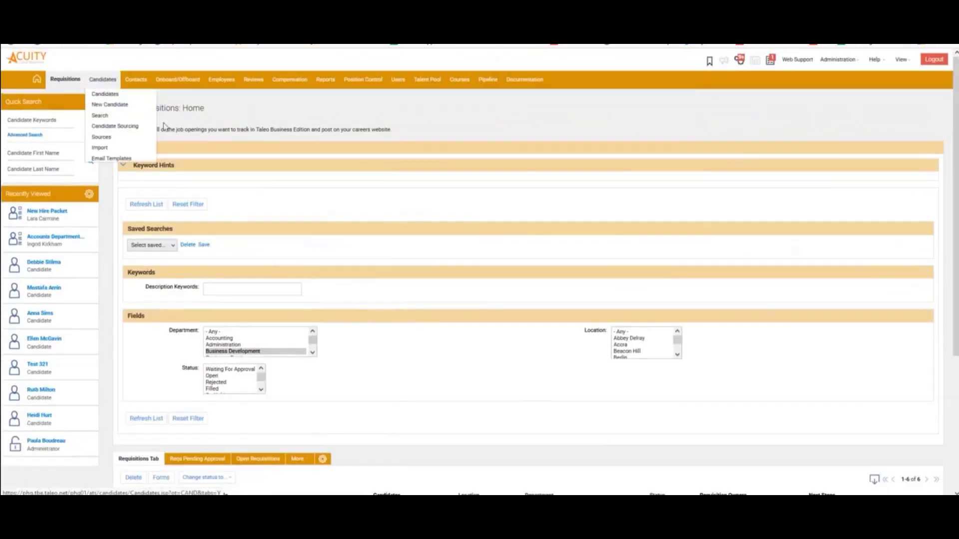
Step: View the Candidates home page and open the Candidates Tab list view for editing in the Customize Recruit settings
click(103, 79)
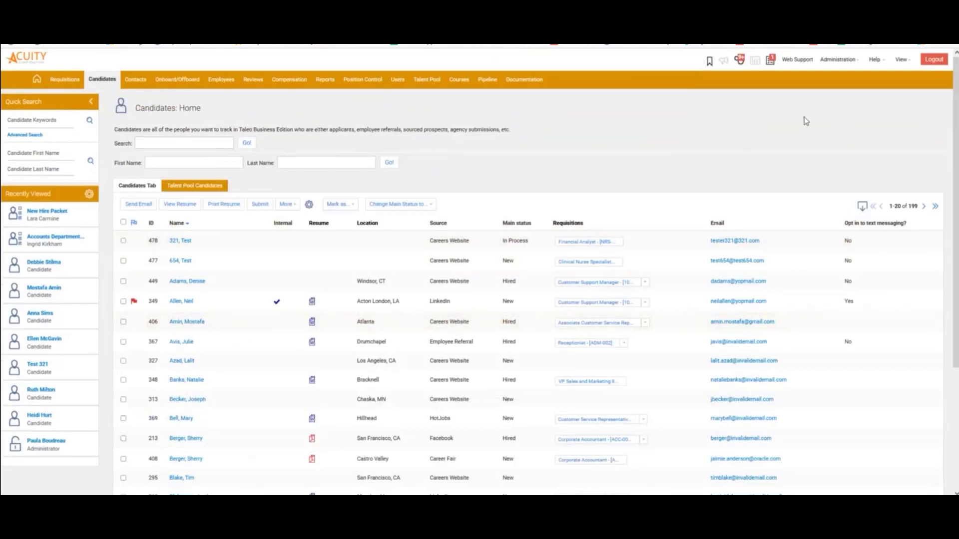
mouse_move(838, 59)
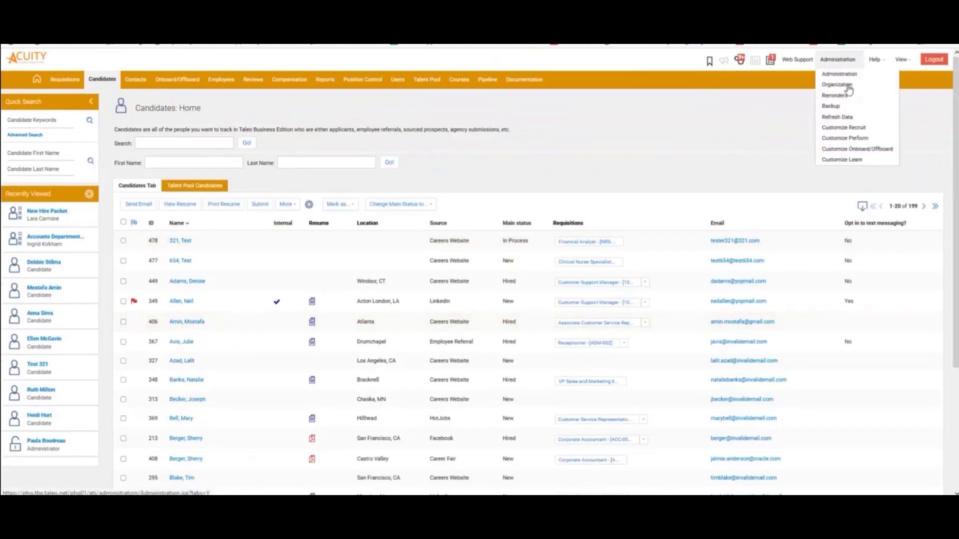
click(849, 127)
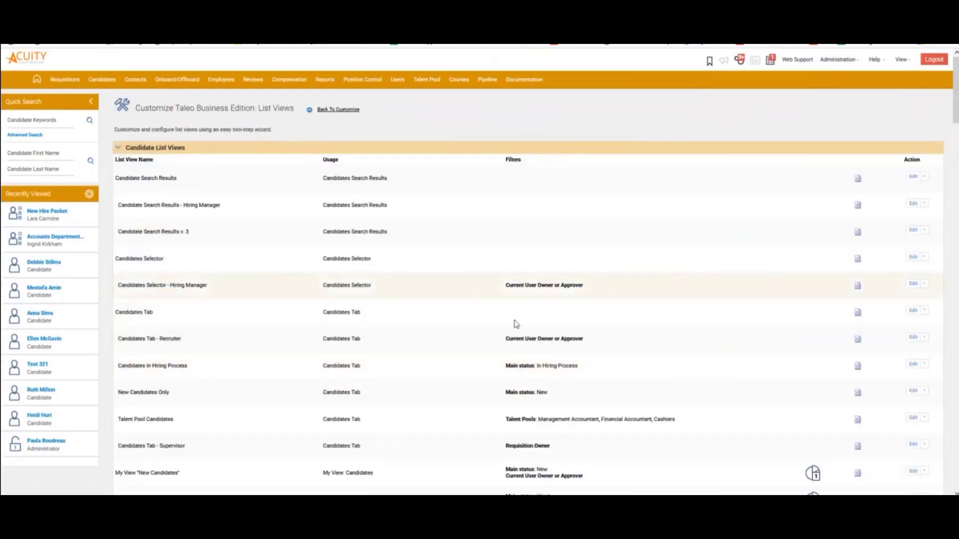
scroll(208, 268, down, 1)
scroll(395, 300, down, 1)
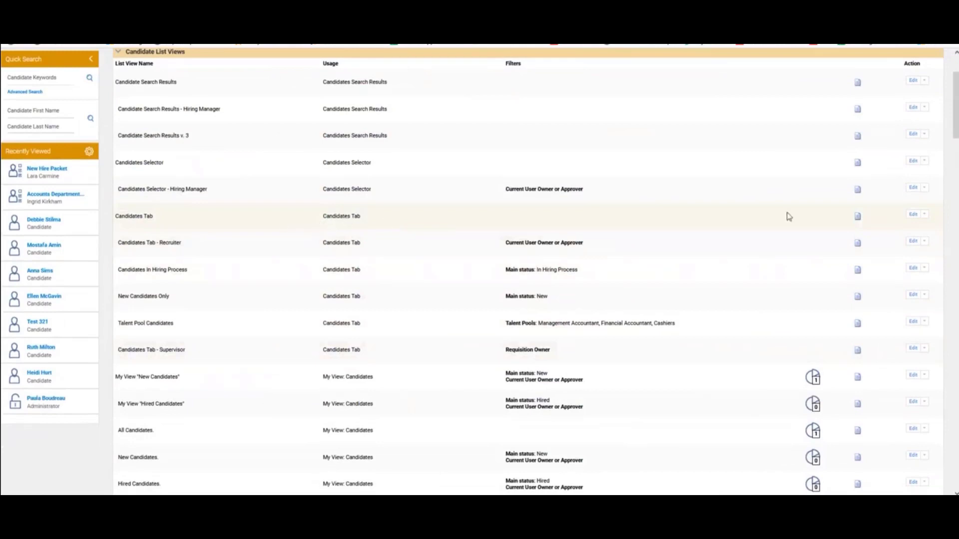
click(913, 216)
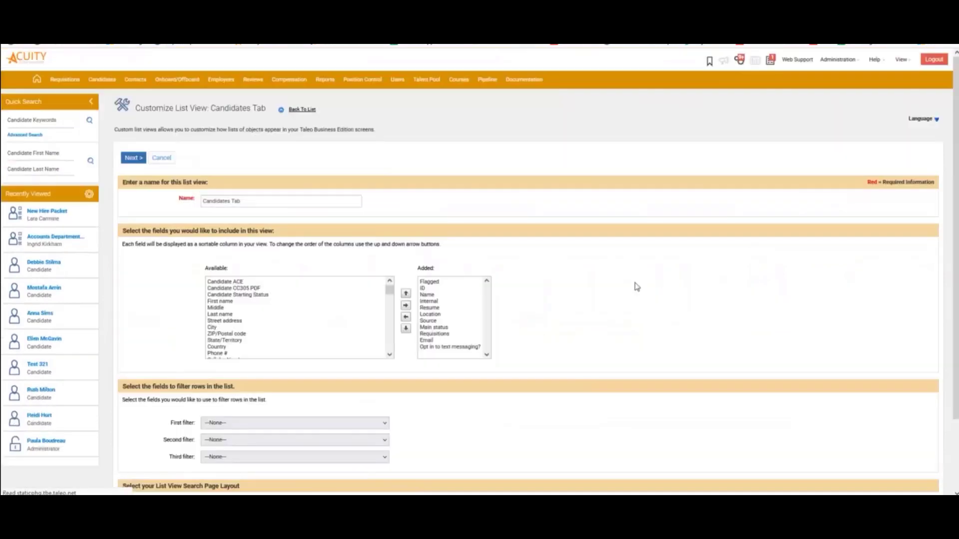
Step: Apply a candidate search page layout to the Candidates Tab list view and save the list view
scroll(460, 349, down, 2)
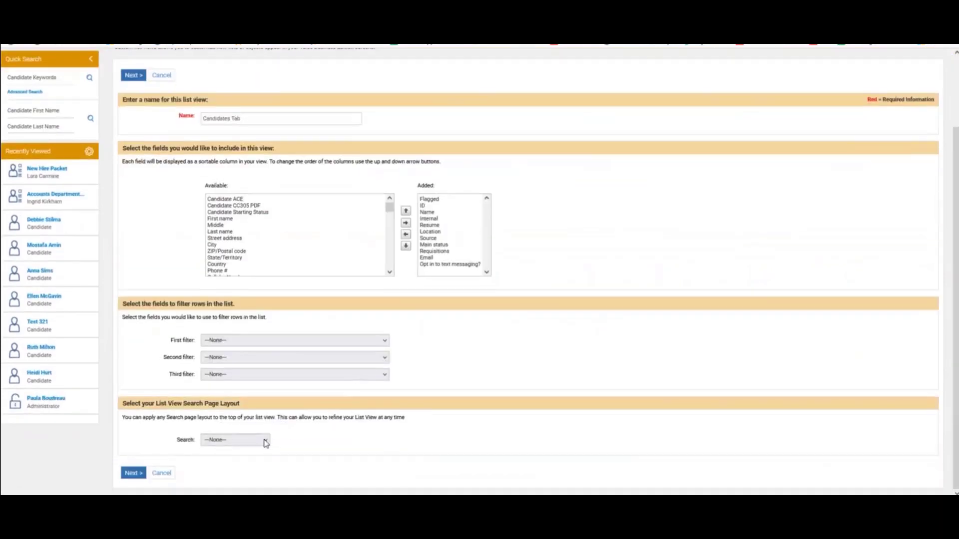
click(263, 440)
click(248, 465)
click(126, 475)
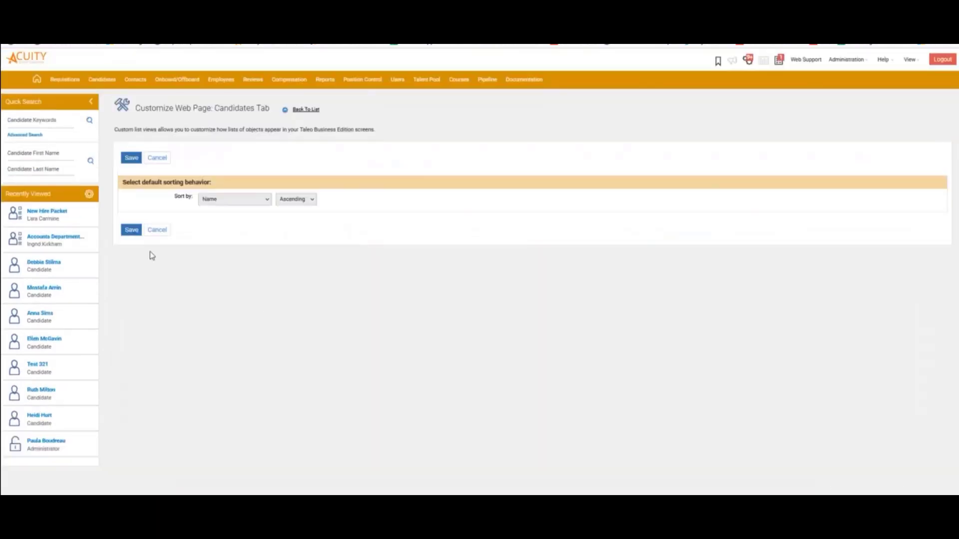
click(131, 231)
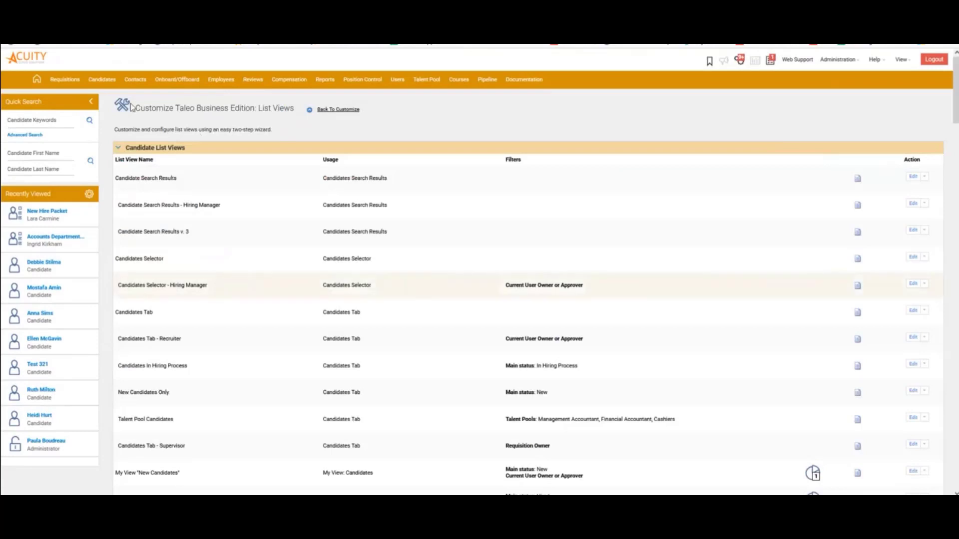
Step: Open the Candidates home page and examine the search sections and fields added above the candidate list
mouse_move(103, 80)
click(114, 95)
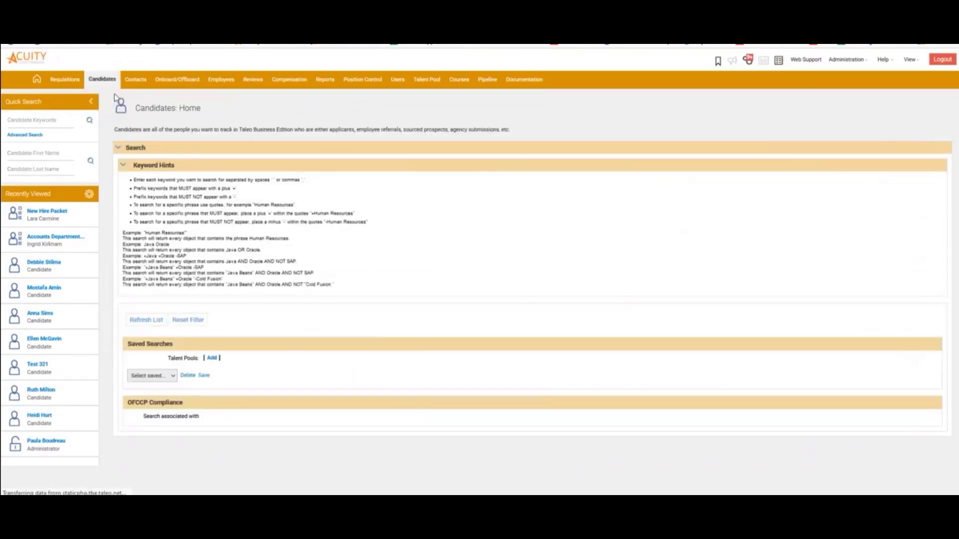
scroll(487, 298, down, 5)
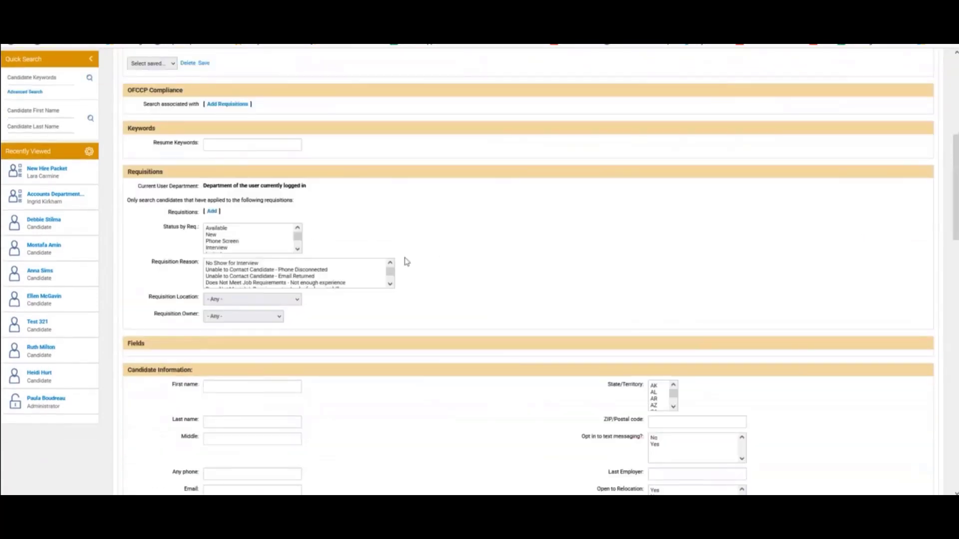
scroll(370, 249, down, 1)
scroll(380, 257, up, 10)
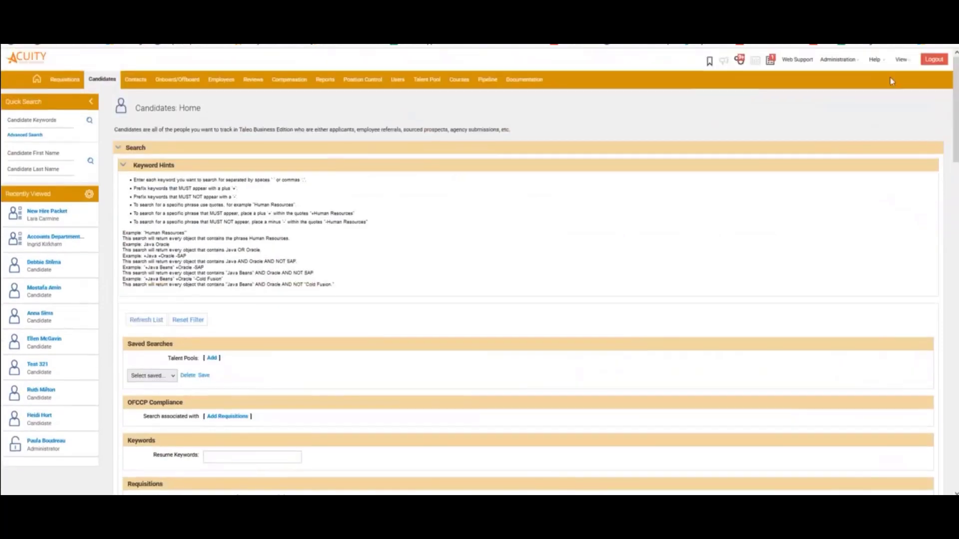
Step: Open the Search Candidate page layout for editing from the Customize Recruit page layouts and look over its fields
mouse_move(849, 63)
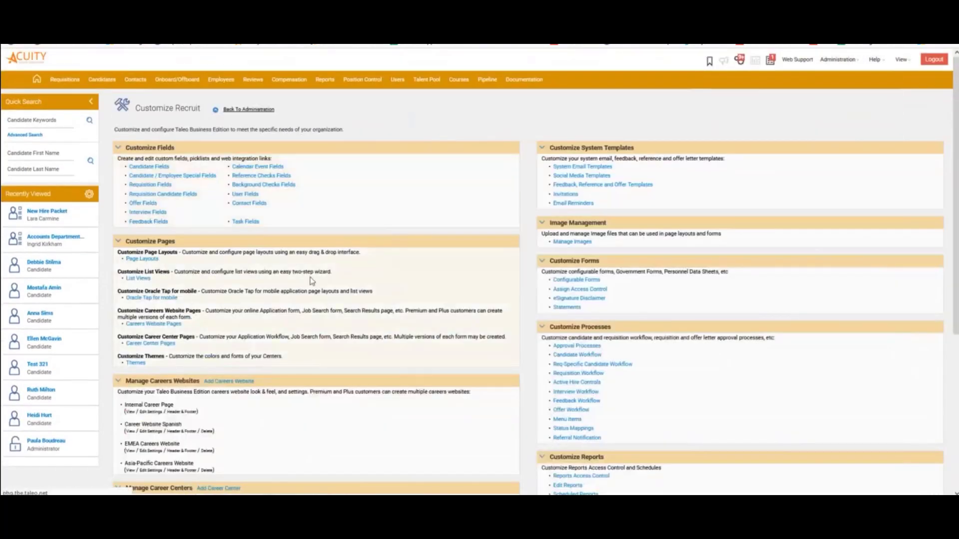
scroll(343, 274, down, 4)
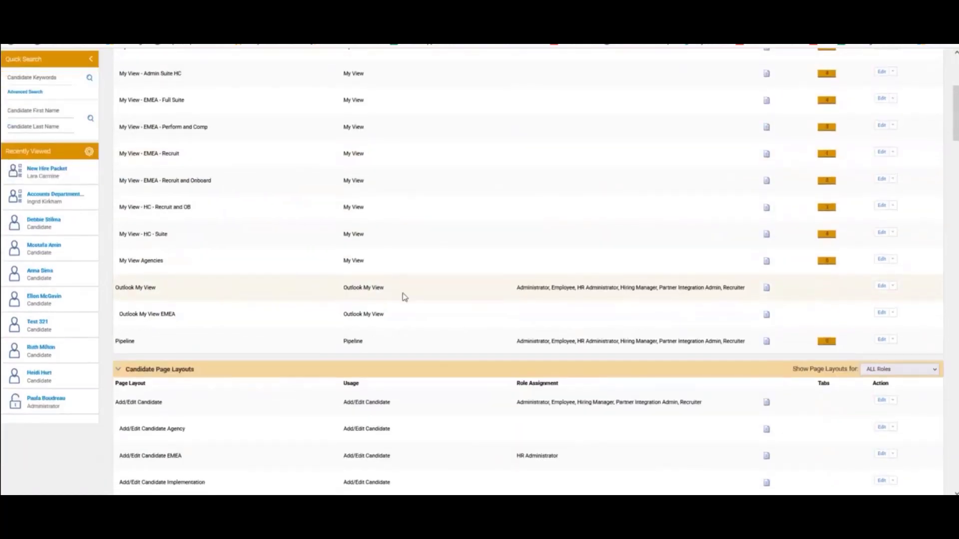
scroll(398, 298, down, 5)
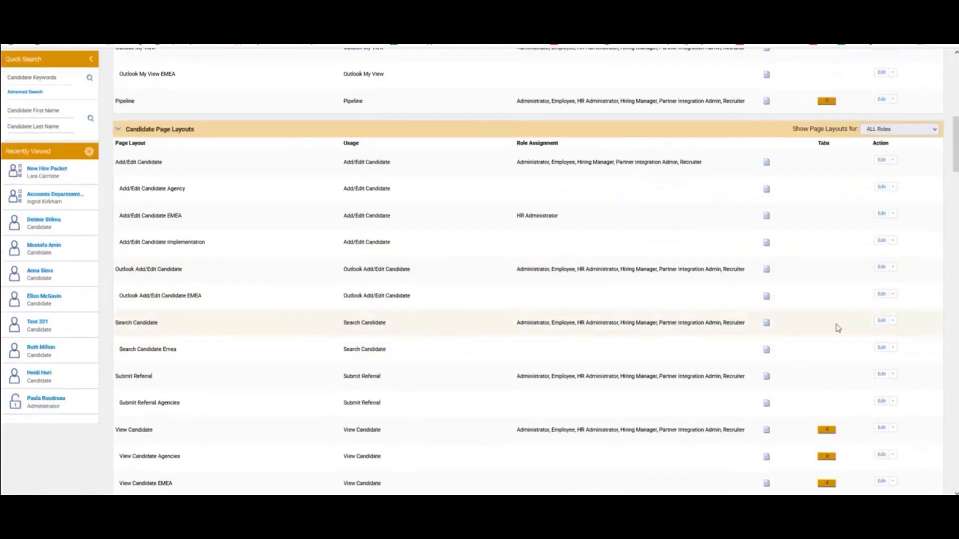
click(881, 320)
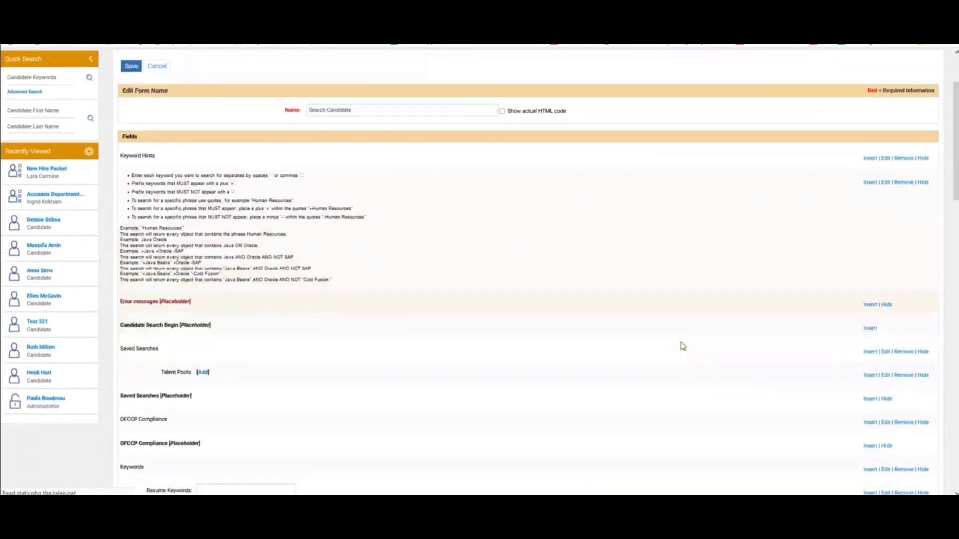
scroll(682, 346, down, 3)
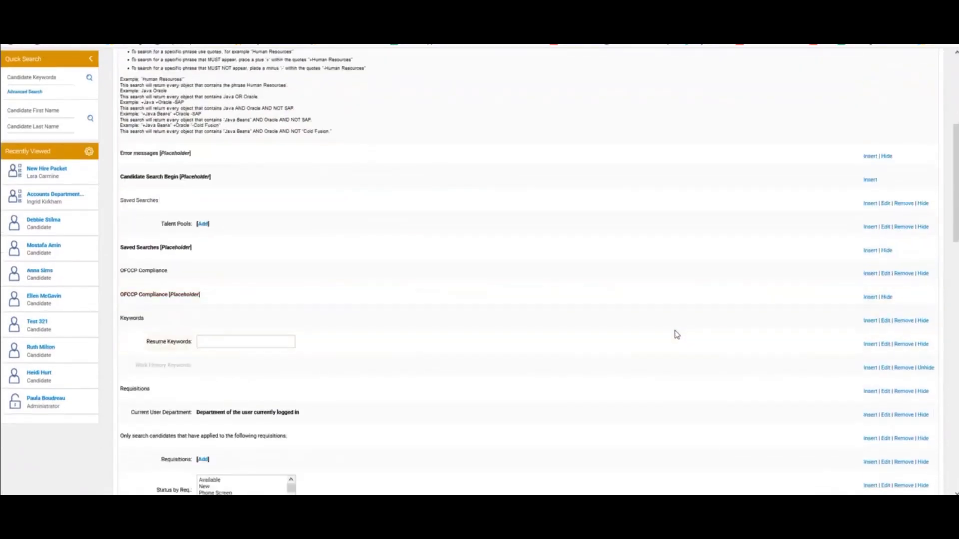
scroll(664, 319, up, 5)
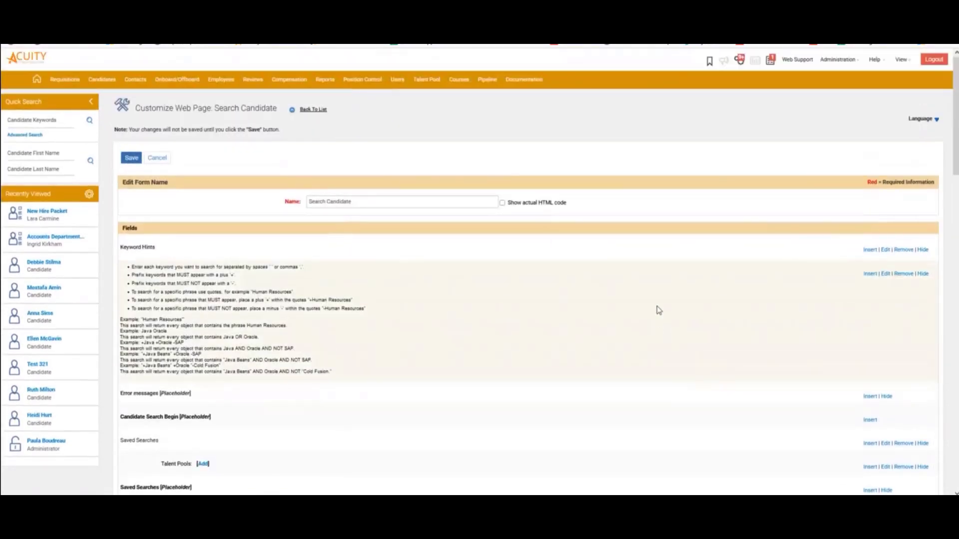